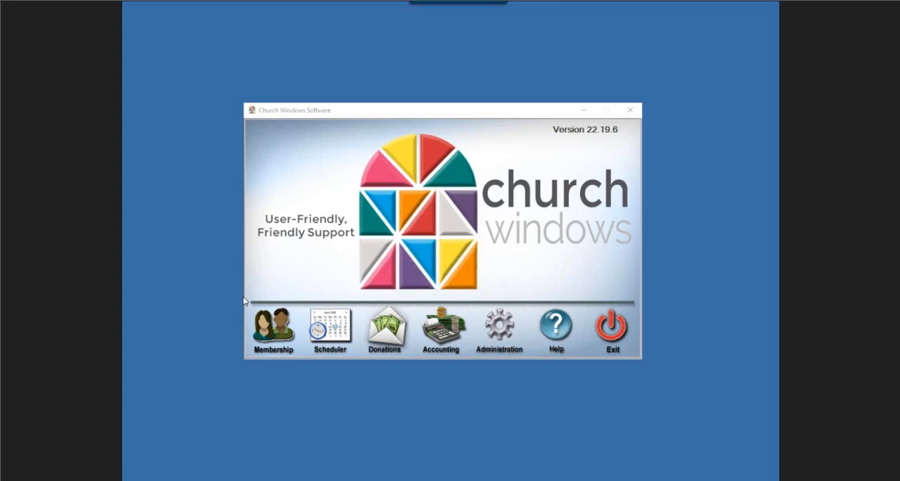
Step: Open the Accounting module and browse its available financial and worksheet reports
{"action": "left_click", "coordinate": [441, 340]}
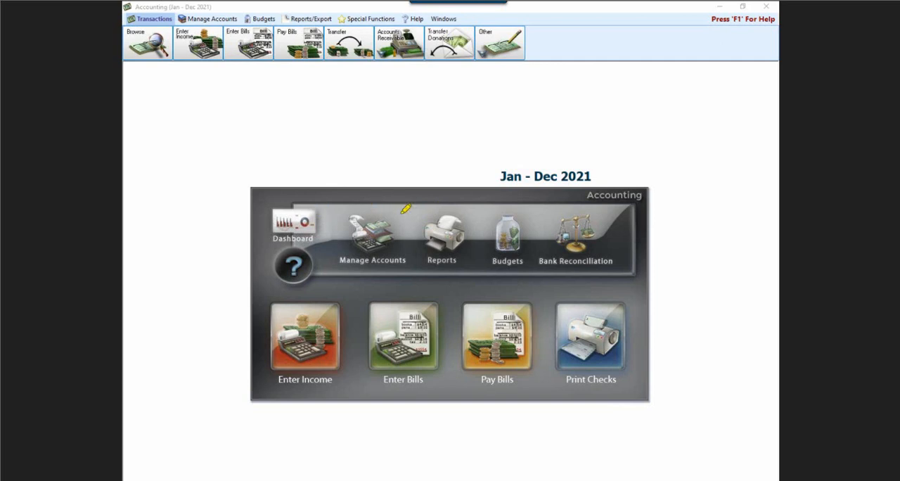
{"action": "mouse_move", "coordinate": [420, 203]}
{"action": "left_mouse_down"}
{"action": "mouse_move", "coordinate": [467, 204]}
{"action": "mouse_move", "coordinate": [461, 280]}
{"action": "mouse_move", "coordinate": [424, 247]}
{"action": "mouse_move", "coordinate": [427, 194]}
{"action": "left_mouse_up"}
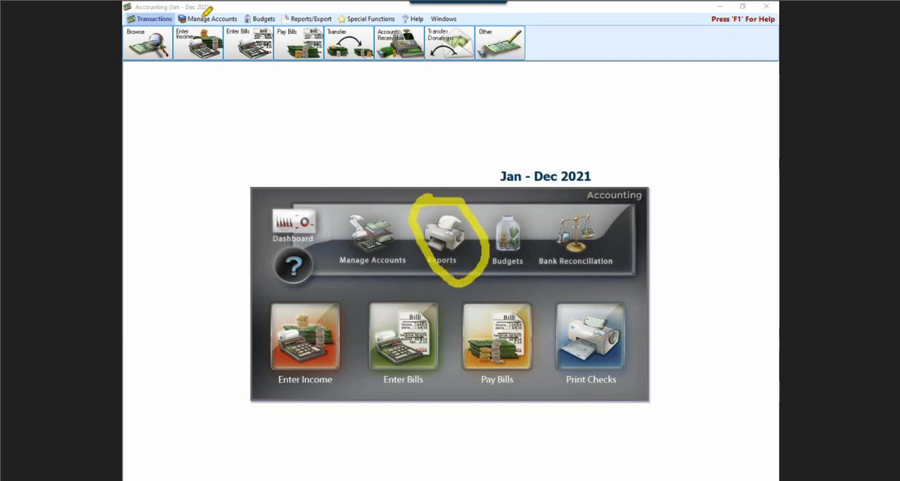
{"action": "left_click_drag", "start_coordinate": [283, 17], "coordinate": [350, 5]}
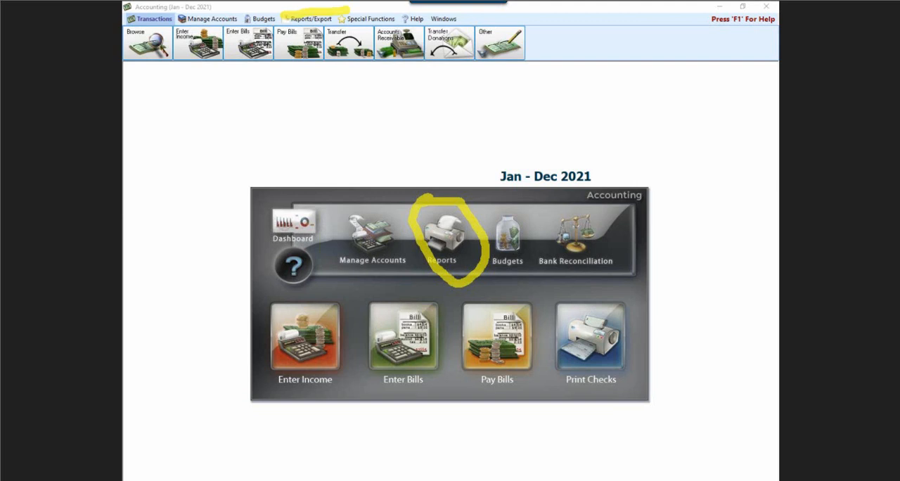
{"action": "key", "text": "Escape"}
{"action": "left_click", "coordinate": [285, 21]}
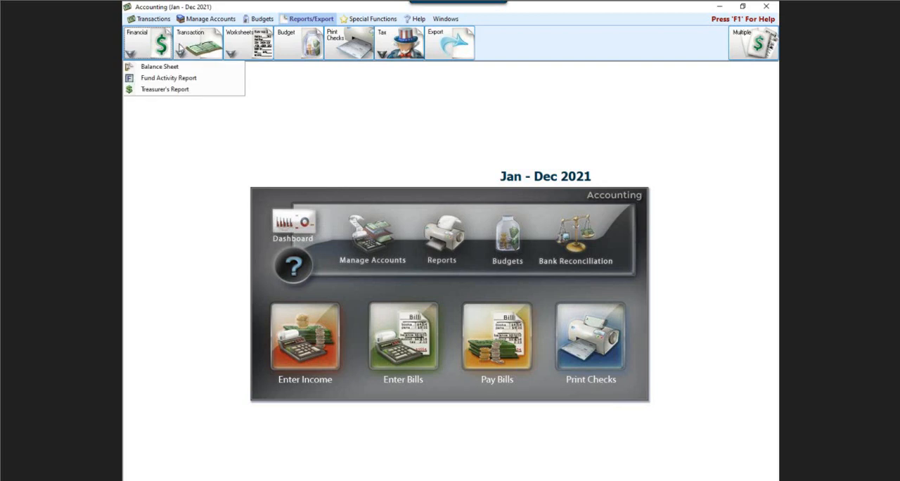
{"action": "mouse_move", "coordinate": [262, 41]}
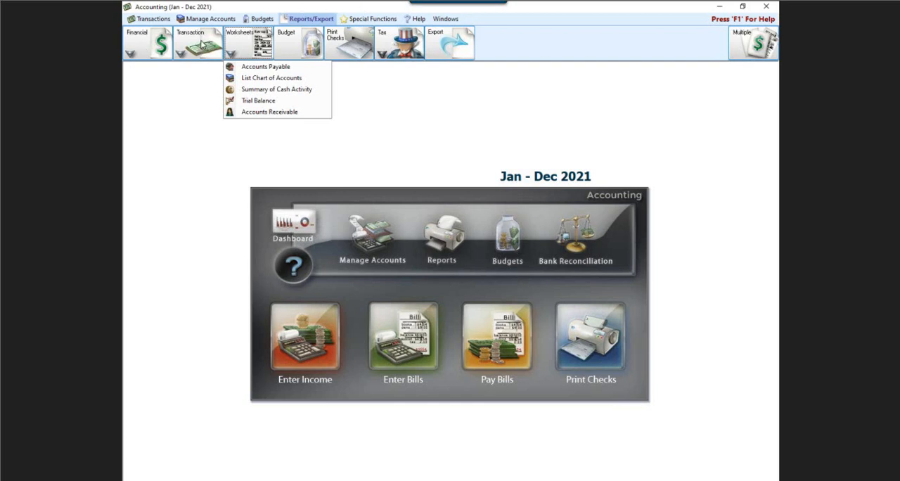
{"action": "left_click", "coordinate": [153, 55]}
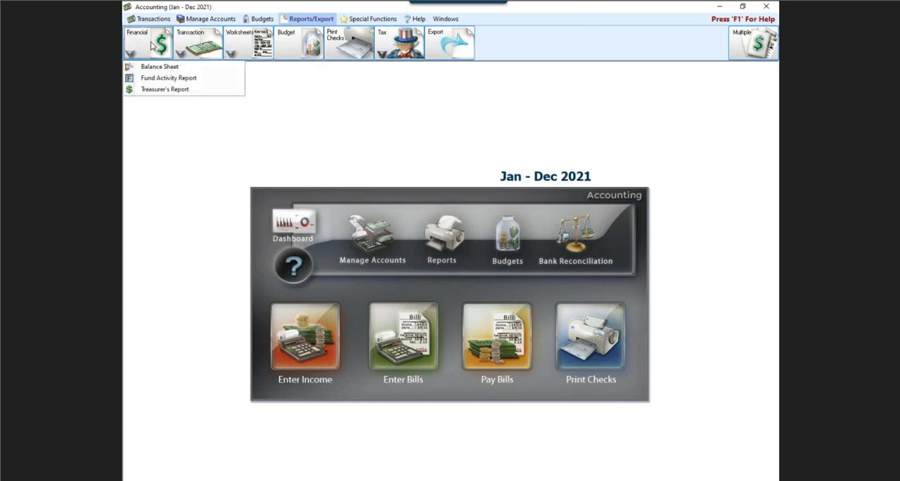
Step: Open the General Ledger report options, review the option categories, and close them
{"action": "left_click", "coordinate": [199, 40]}
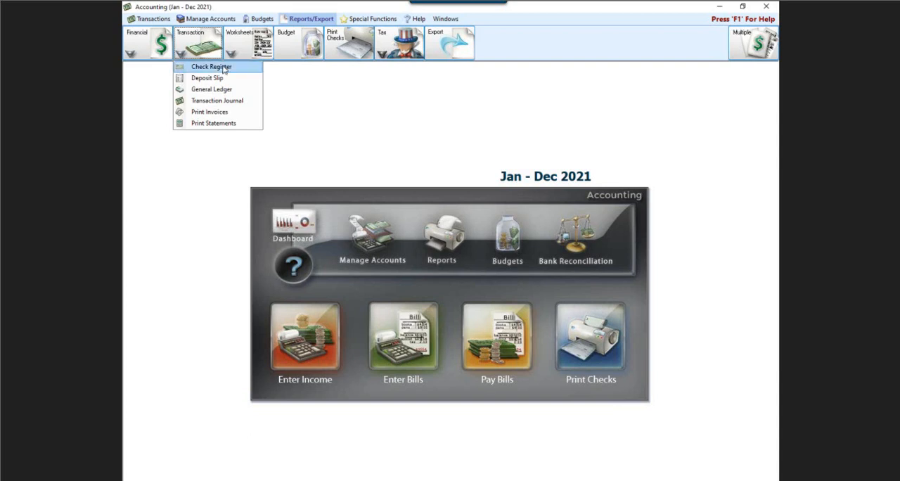
{"action": "left_click", "coordinate": [211, 89]}
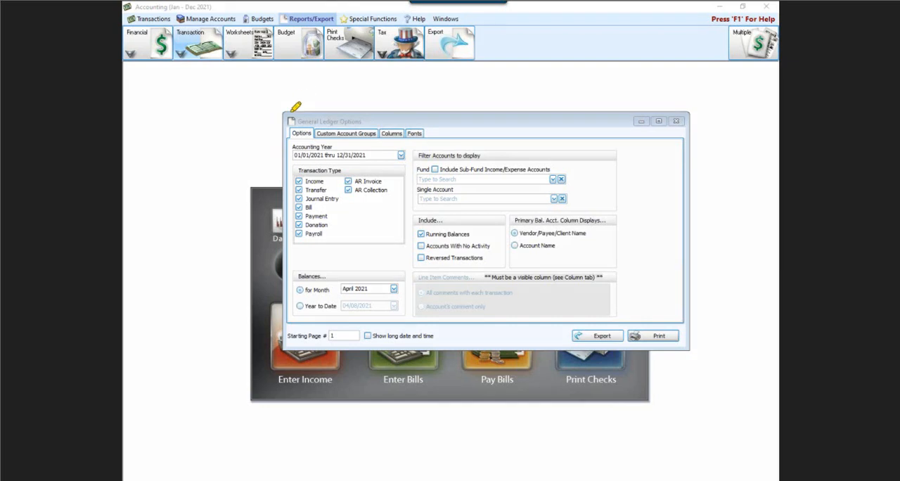
{"action": "left_click_drag", "start_coordinate": [286, 130], "coordinate": [442, 122]}
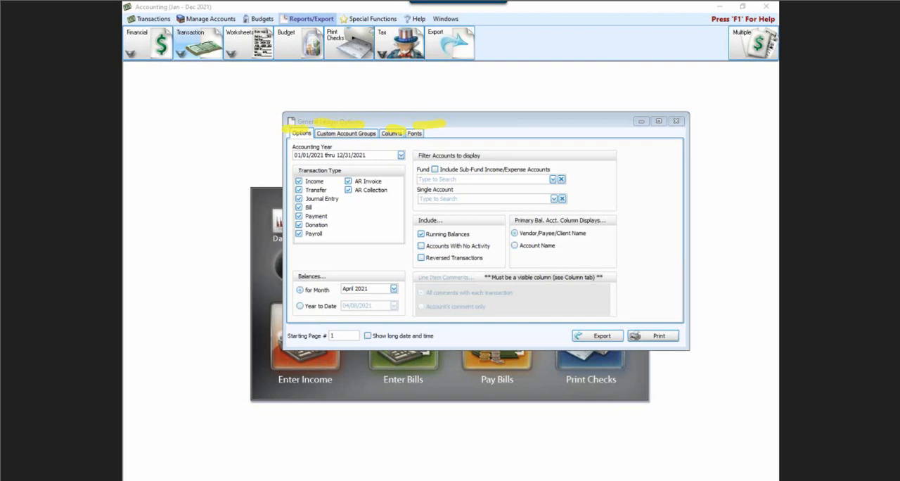
{"action": "key", "text": "Escape"}
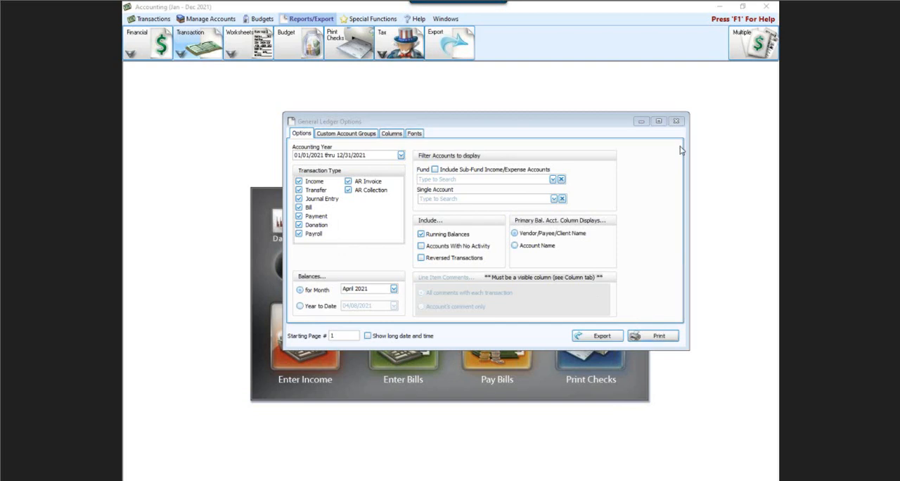
{"action": "left_click", "coordinate": [675, 120]}
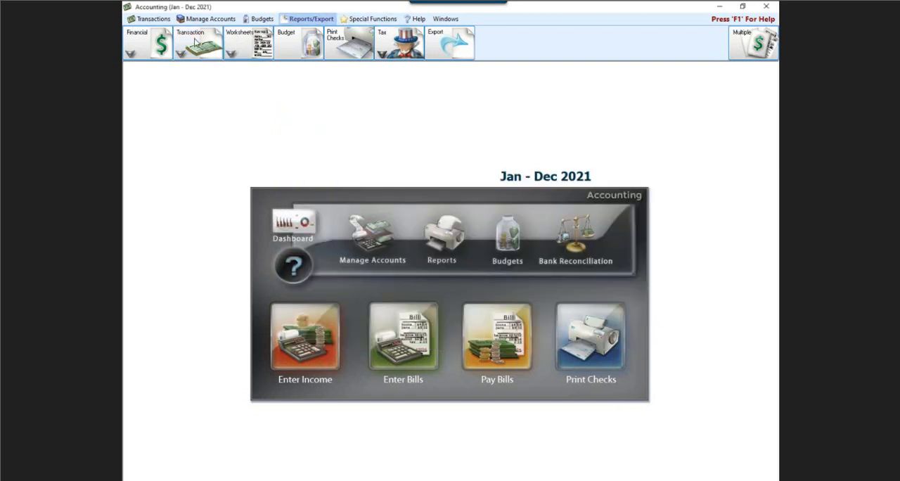
Step: Open the Treasurer's Report options, review the accounting year and included-account settings, and close them
{"action": "left_click", "coordinate": [145, 50]}
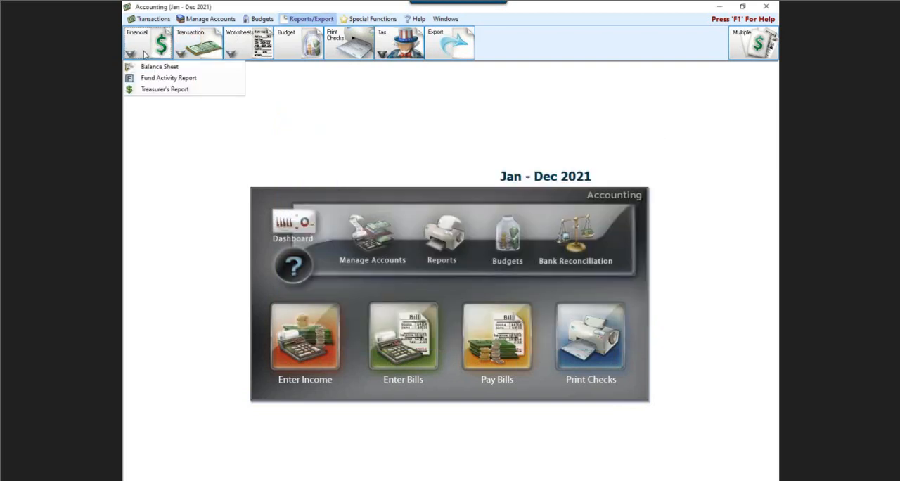
{"action": "left_click", "coordinate": [152, 90]}
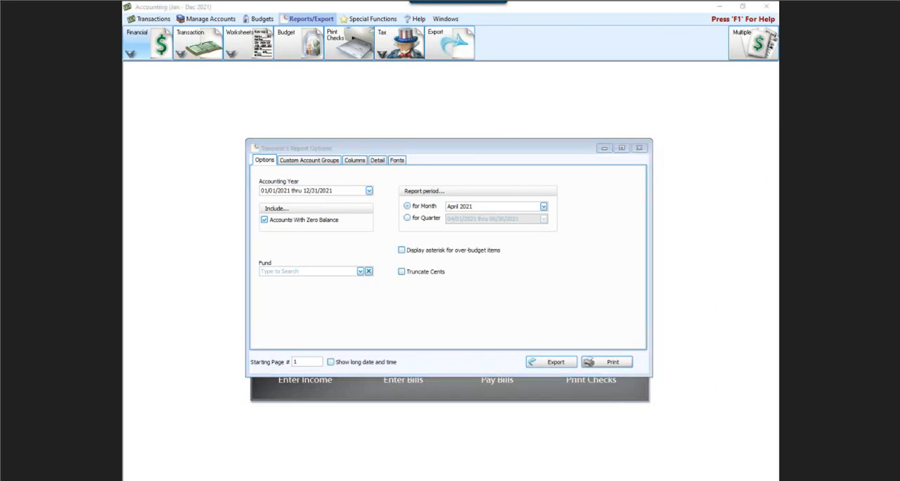
{"action": "mouse_move", "coordinate": [382, 261]}
{"action": "left_mouse_down"}
{"action": "mouse_move", "coordinate": [430, 263]}
{"action": "mouse_move", "coordinate": [455, 294]}
{"action": "mouse_move", "coordinate": [391, 281]}
{"action": "mouse_move", "coordinate": [385, 263]}
{"action": "mouse_move", "coordinate": [430, 259]}
{"action": "left_mouse_up"}
{"action": "mouse_move", "coordinate": [258, 168]}
{"action": "left_mouse_down"}
{"action": "mouse_move", "coordinate": [342, 163]}
{"action": "mouse_move", "coordinate": [363, 210]}
{"action": "mouse_move", "coordinate": [252, 178]}
{"action": "mouse_move", "coordinate": [264, 159]}
{"action": "left_mouse_up"}
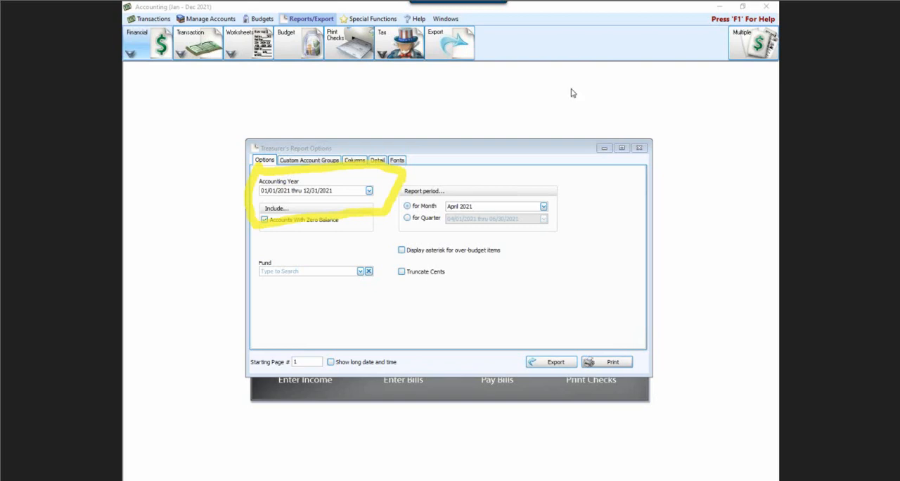
{"action": "left_click", "coordinate": [641, 149]}
{"action": "left_click", "coordinate": [641, 148]}
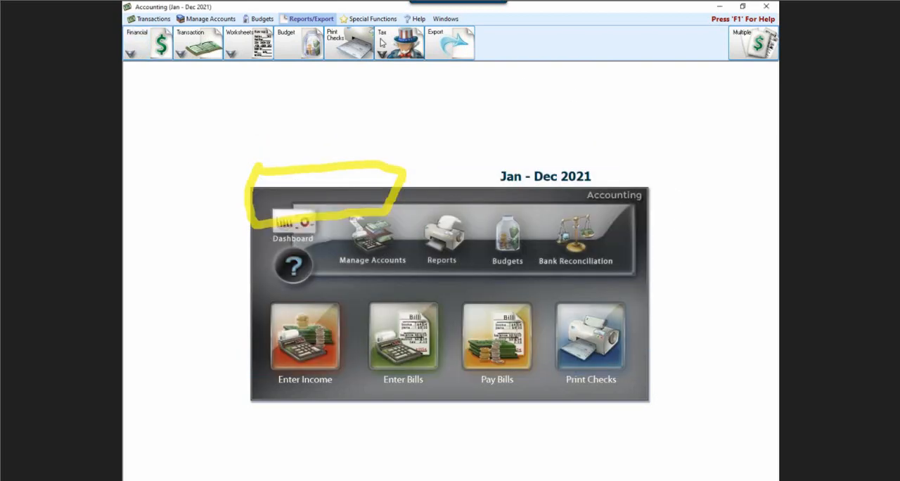
Step: Reopen the General Ledger report options and check which accounting years can be chosen
{"action": "left_click", "coordinate": [200, 41]}
{"action": "left_click", "coordinate": [207, 94]}
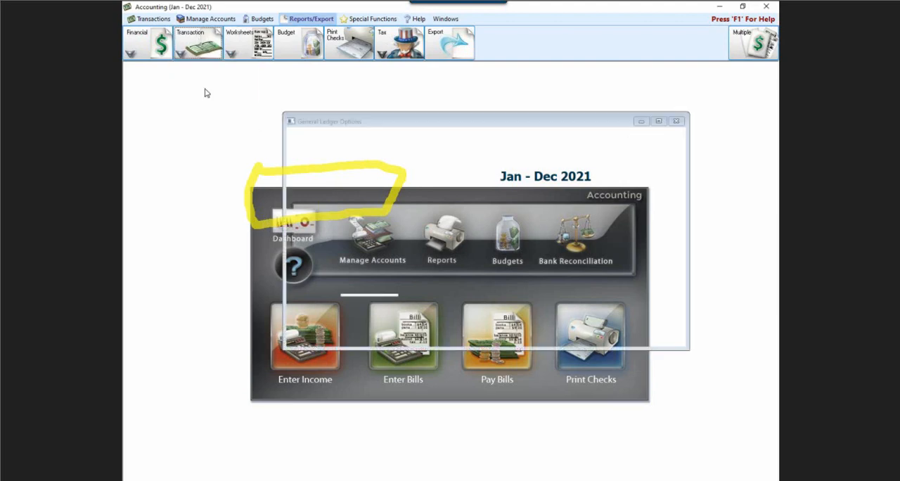
{"action": "left_click_drag", "start_coordinate": [389, 123], "coordinate": [362, 159]}
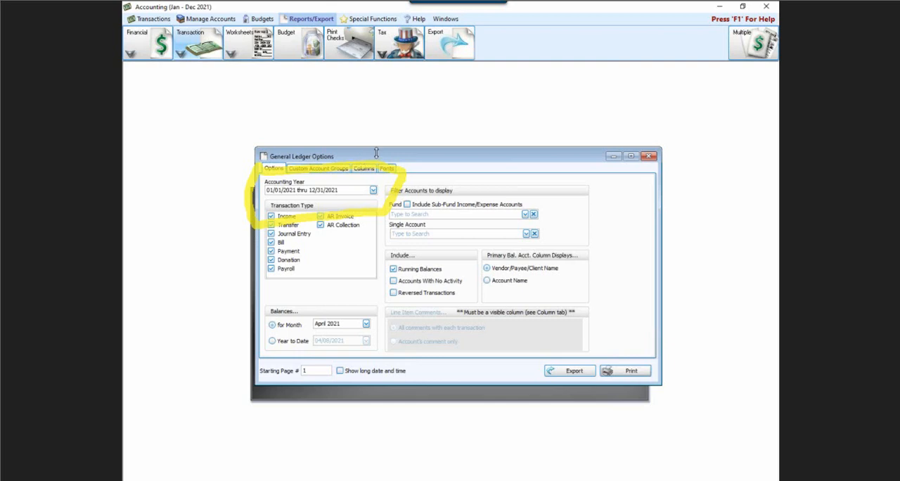
{"action": "left_click", "coordinate": [373, 190]}
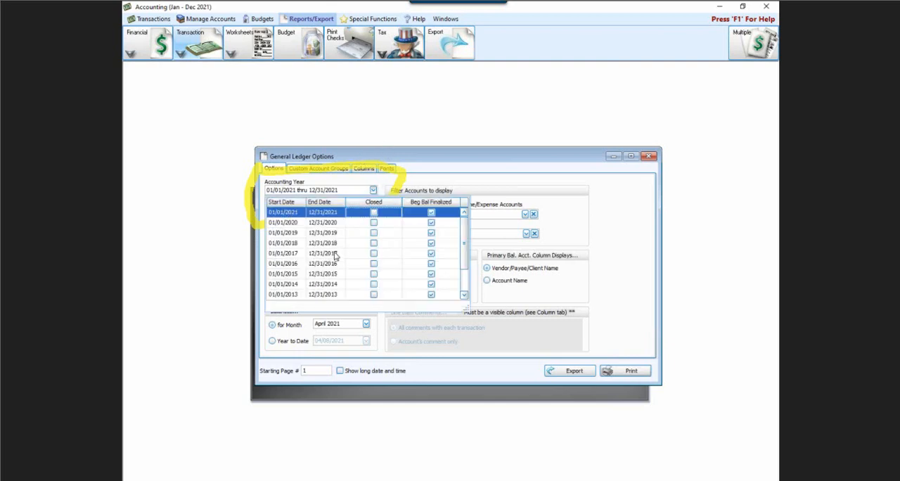
{"action": "left_click", "coordinate": [413, 163]}
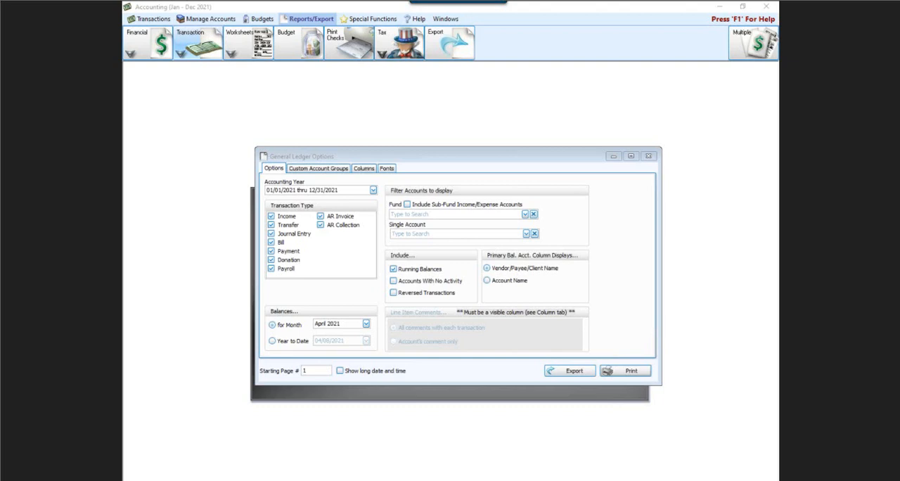
{"action": "left_click_drag", "start_coordinate": [447, 251], "coordinate": [409, 251]}
{"action": "mouse_move", "coordinate": [404, 280]}
{"action": "left_mouse_down"}
{"action": "mouse_move", "coordinate": [343, 287]}
{"action": "mouse_move", "coordinate": [382, 300]}
{"action": "left_mouse_up"}
{"action": "mouse_move", "coordinate": [385, 243]}
{"action": "left_mouse_down"}
{"action": "mouse_move", "coordinate": [510, 284]}
{"action": "mouse_move", "coordinate": [363, 325]}
{"action": "mouse_move", "coordinate": [365, 245]}
{"action": "left_mouse_up"}
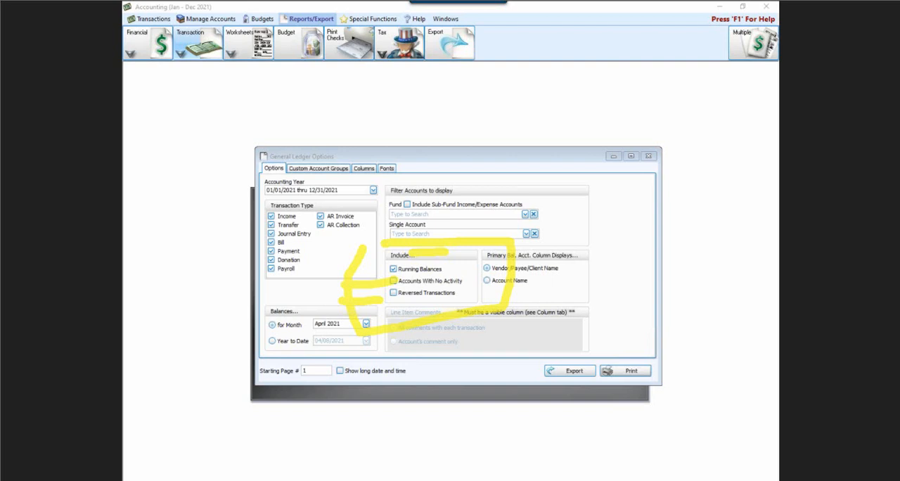
{"action": "key", "text": "Escape"}
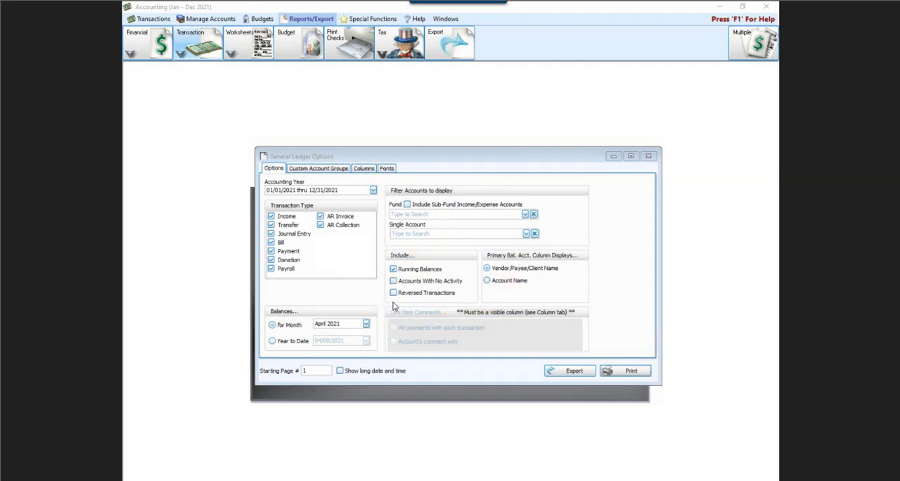
Step: Include reversed transactions in the General Ledger, set balances to Year to Date as of 04/08/2021, and preview the report
{"action": "left_click", "coordinate": [394, 270]}
{"action": "left_click", "coordinate": [393, 294]}
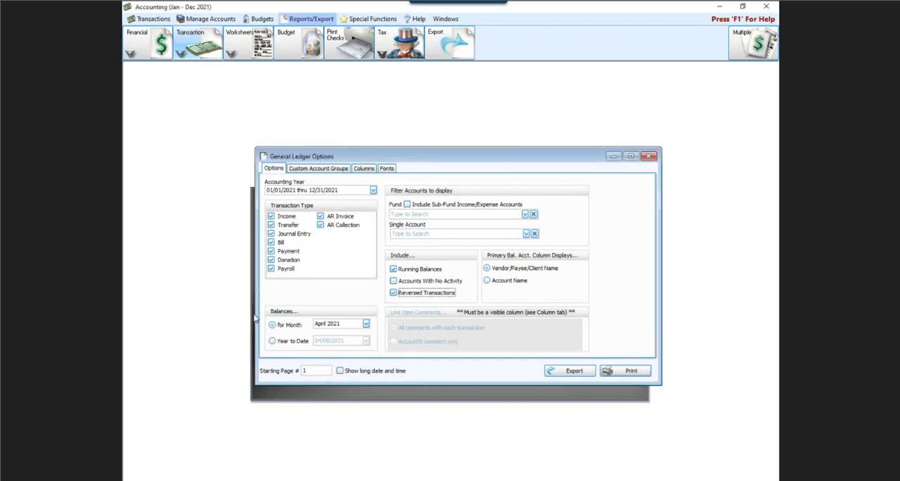
{"action": "left_click", "coordinate": [272, 341]}
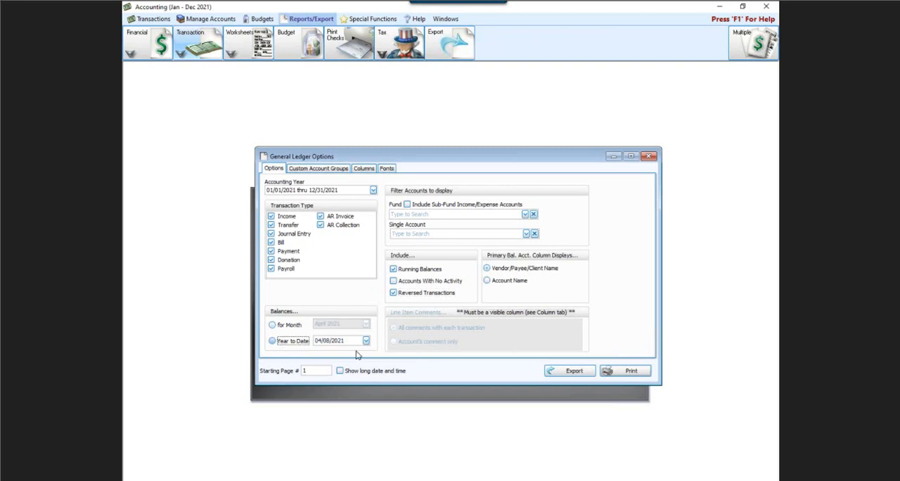
{"action": "left_click", "coordinate": [607, 370]}
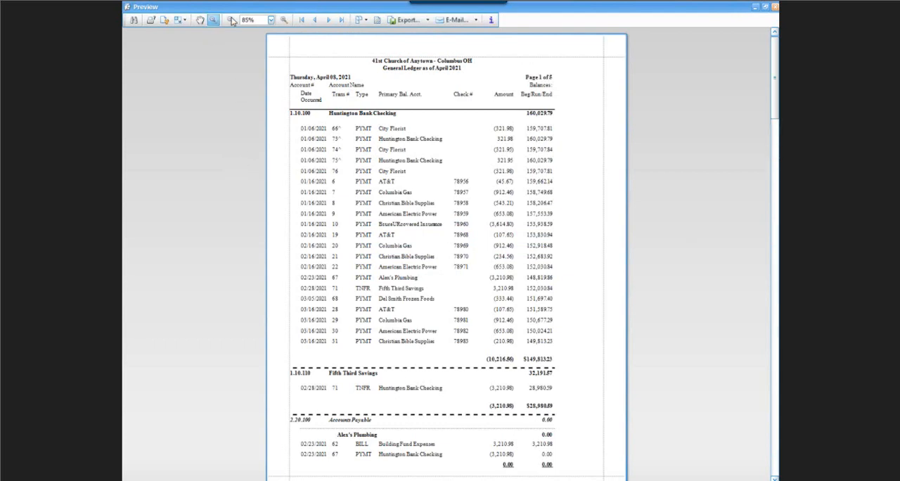
Step: Enlarge the General Ledger preview to 110%, examine the reversed transactions under Huntington Bank Checking, and close the preview
{"action": "left_click", "coordinate": [283, 21]}
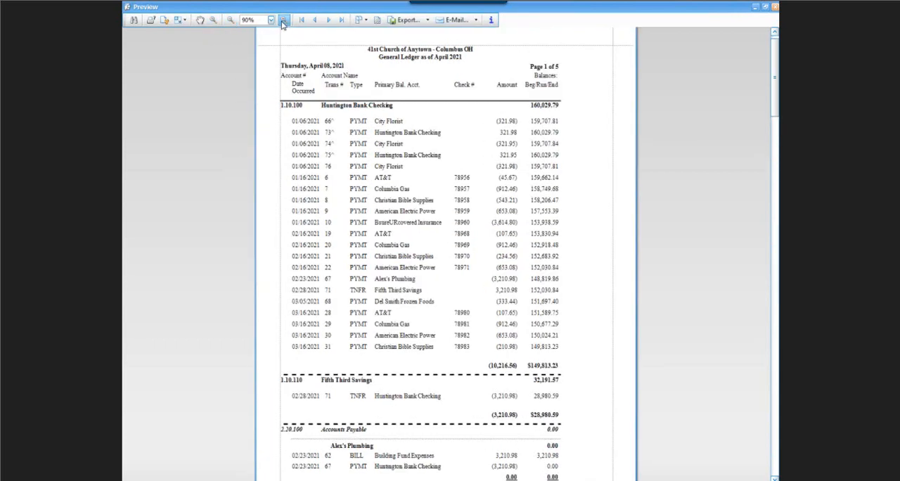
{"action": "left_click", "coordinate": [283, 20]}
{"action": "left_click", "coordinate": [284, 21]}
{"action": "left_click", "coordinate": [283, 20]}
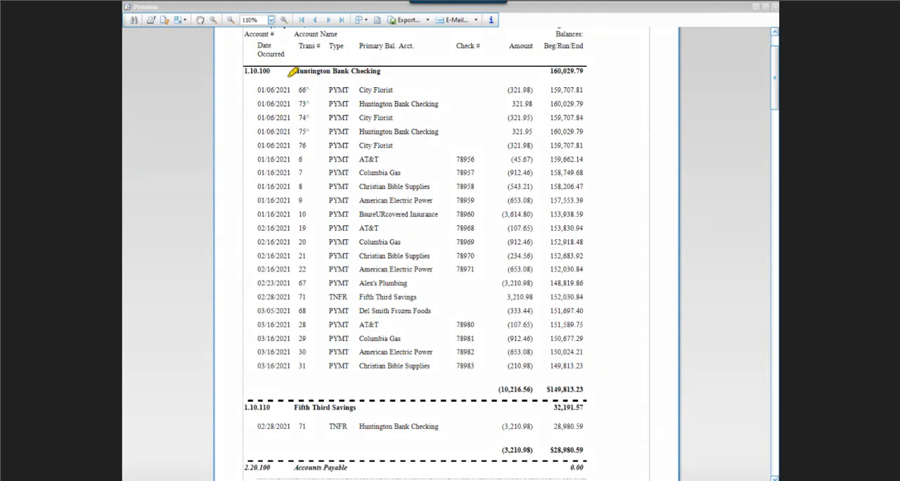
{"action": "mouse_move", "coordinate": [293, 71]}
{"action": "left_mouse_down"}
{"action": "mouse_move", "coordinate": [332, 71]}
{"action": "mouse_move", "coordinate": [325, 160]}
{"action": "mouse_move", "coordinate": [271, 126]}
{"action": "mouse_move", "coordinate": [288, 70]}
{"action": "left_mouse_up"}
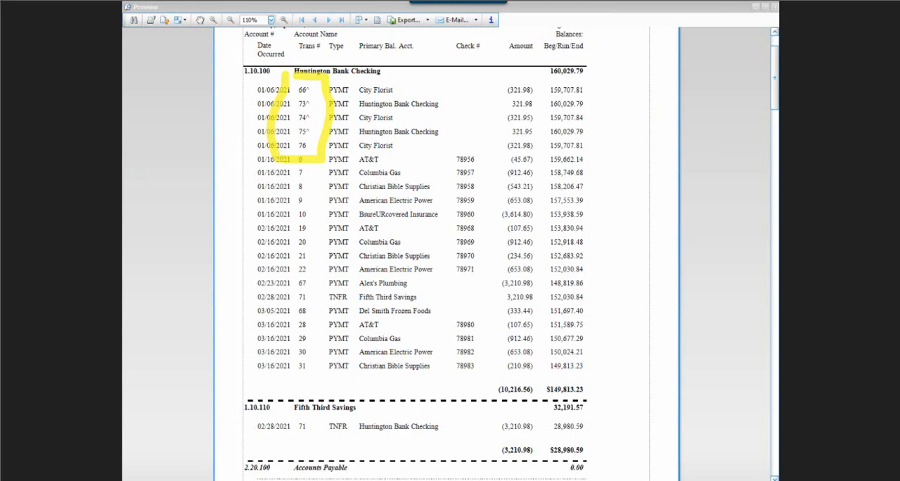
{"action": "left_click", "coordinate": [774, 6]}
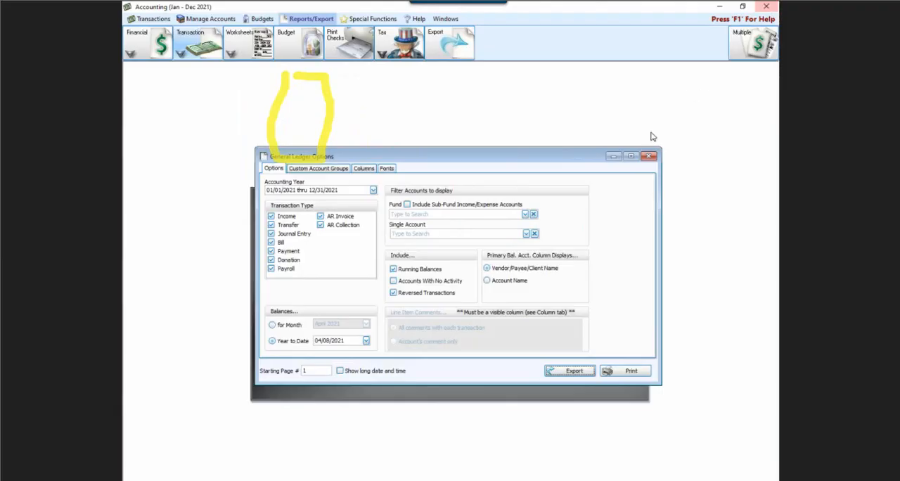
Step: Exclude reversed transactions from the General Ledger, preview the report again, and close the preview and report options
{"action": "left_click", "coordinate": [393, 293]}
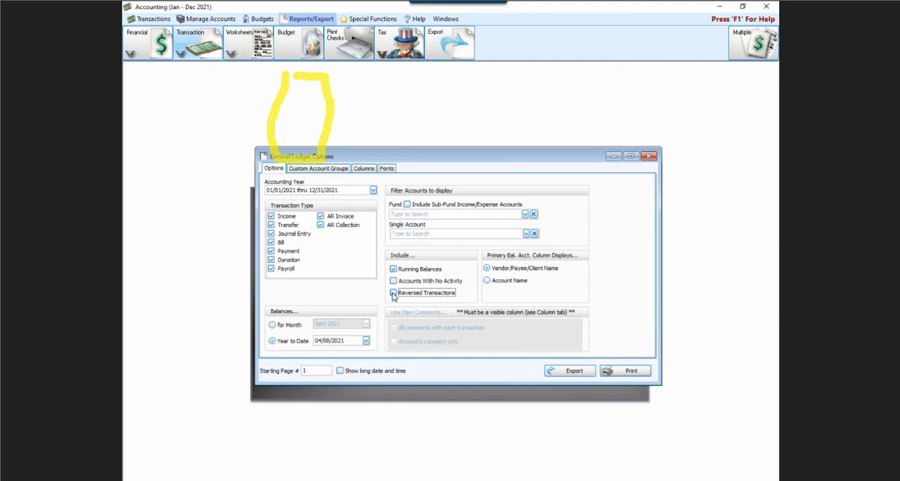
{"action": "left_click", "coordinate": [630, 370]}
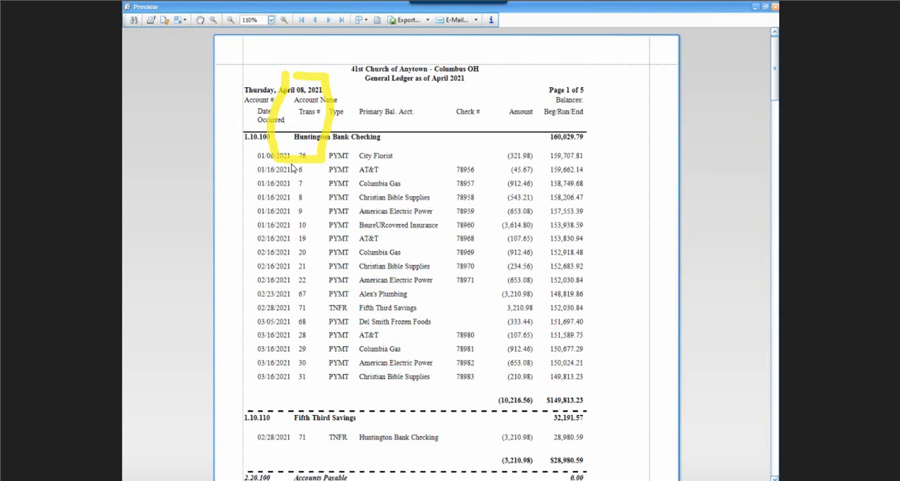
{"action": "left_click", "coordinate": [775, 10]}
{"action": "key", "text": "Escape"}
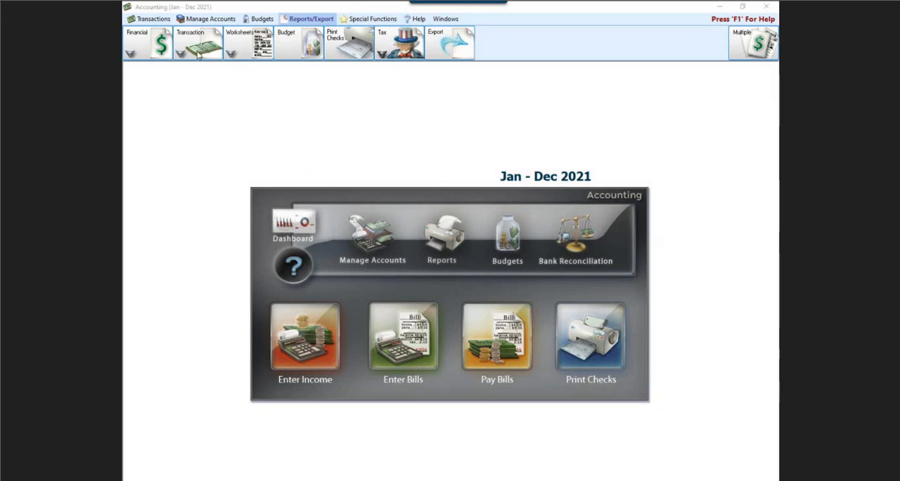
Step: Open the Treasurer's Report options and set the fund to General Operating Fund Balance
{"action": "left_click", "coordinate": [153, 43]}
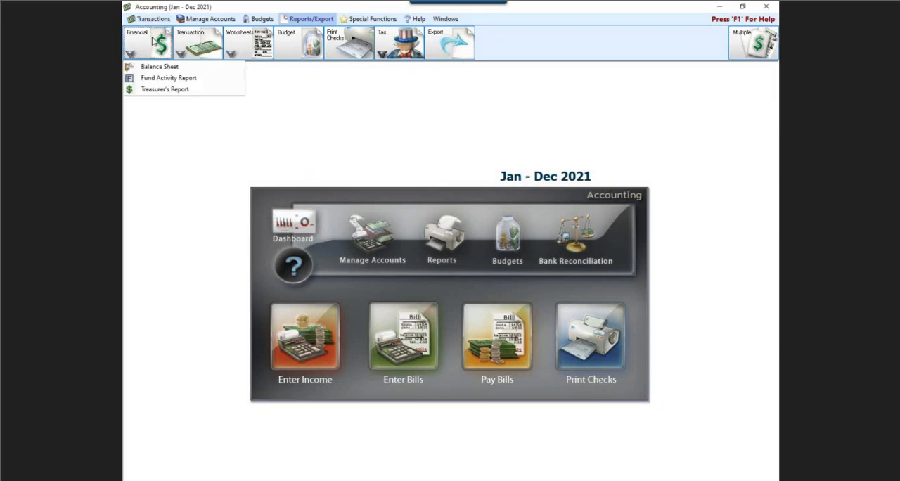
{"action": "left_click", "coordinate": [160, 89]}
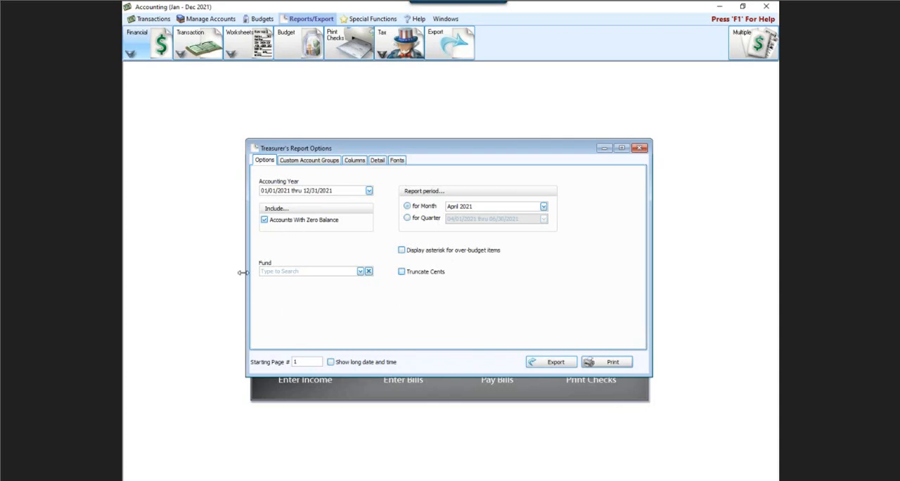
{"action": "left_click", "coordinate": [360, 272]}
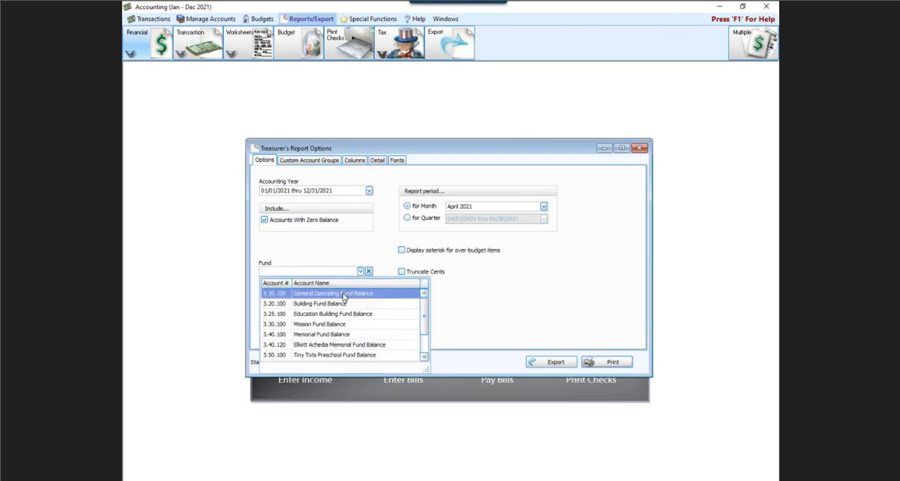
{"action": "left_click", "coordinate": [338, 295]}
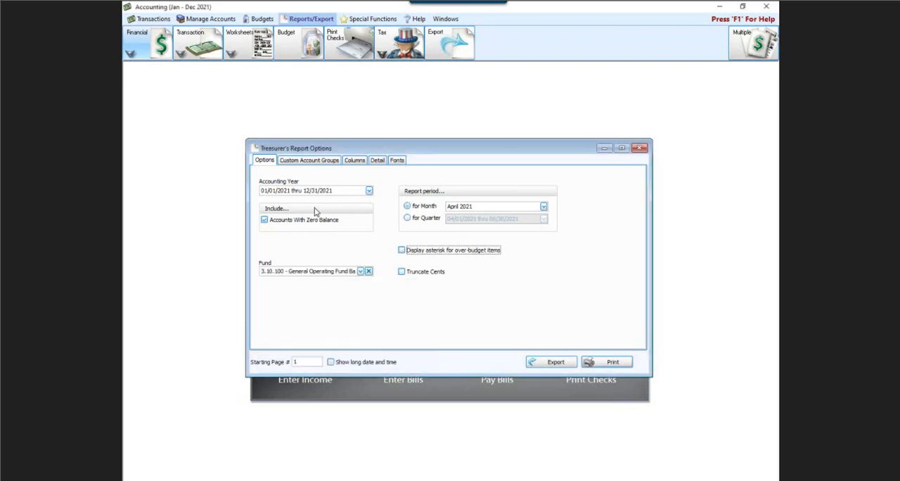
Step: Preview the Treasurer's Report for the General Operating Fund, and close the preview and the report options
{"action": "left_click", "coordinate": [615, 362]}
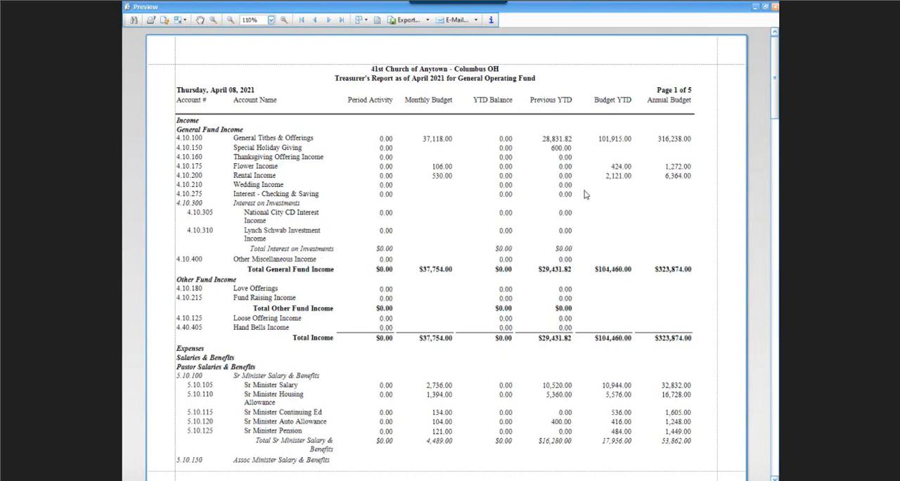
{"action": "left_click", "coordinate": [774, 6]}
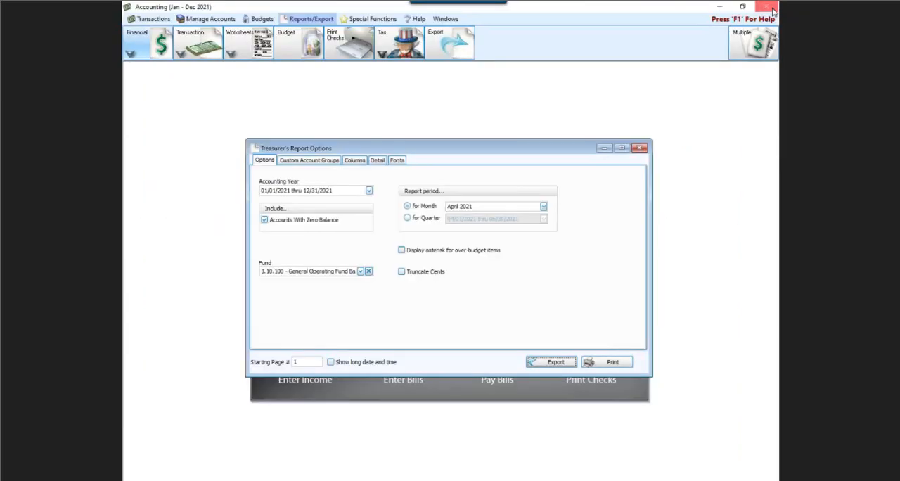
{"action": "left_click", "coordinate": [641, 148]}
Step: Open the General Ledger options, filter by the General Operating Fund Balance fund, preview the report, and close the preview
{"action": "left_click", "coordinate": [212, 47]}
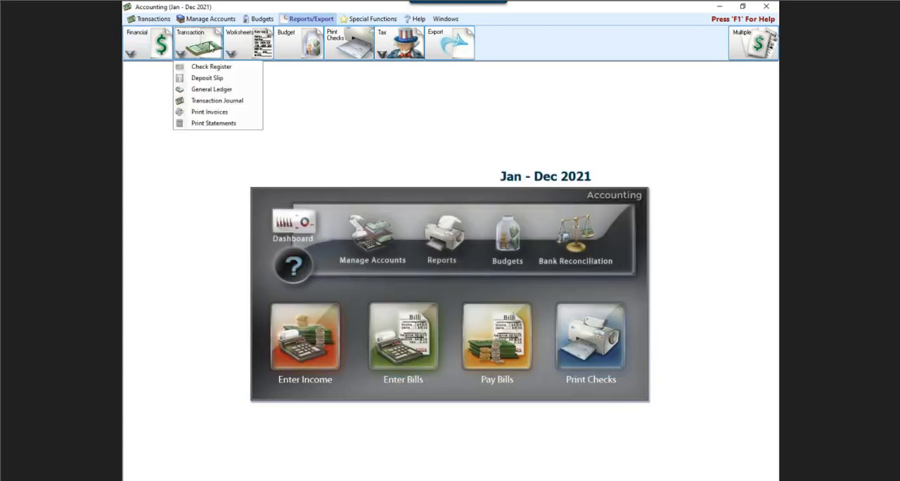
{"action": "left_click", "coordinate": [214, 91]}
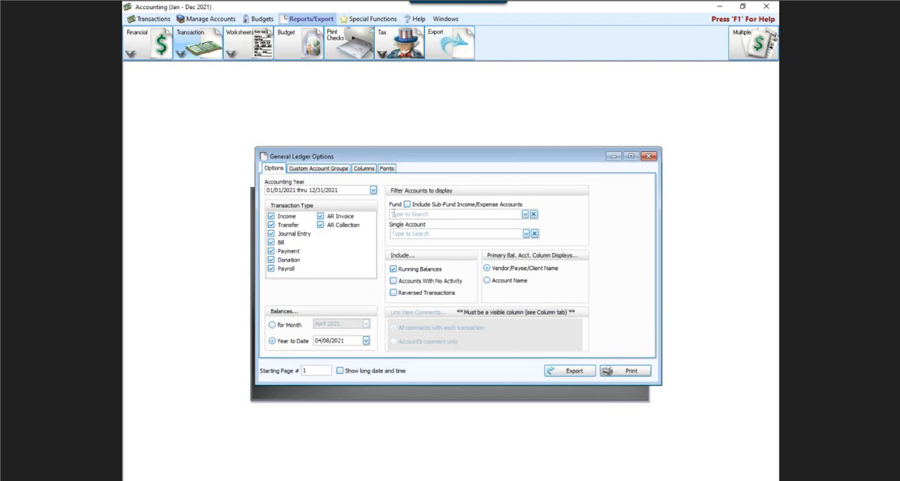
{"action": "left_click", "coordinate": [524, 214]}
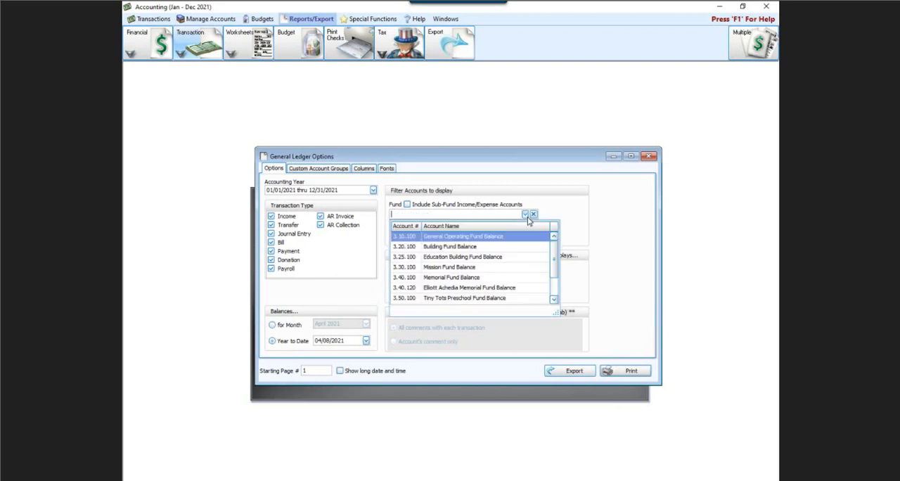
{"action": "left_click", "coordinate": [483, 239]}
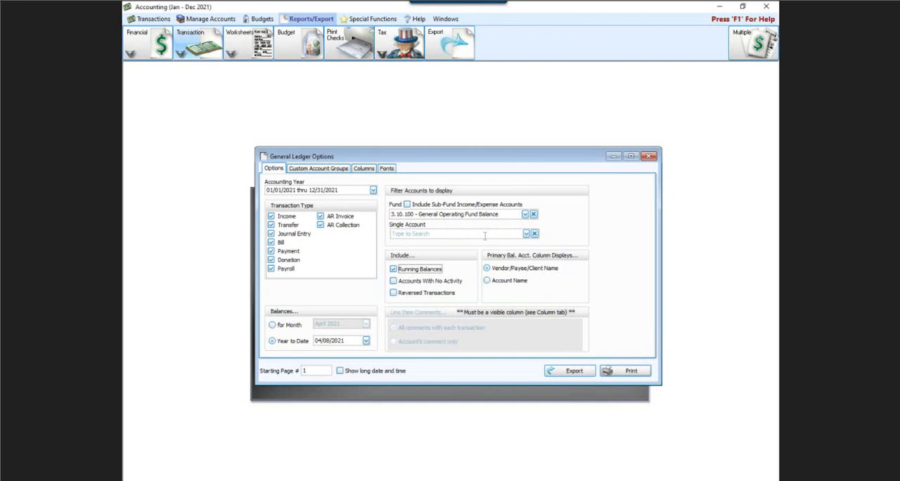
{"action": "left_click", "coordinate": [629, 370]}
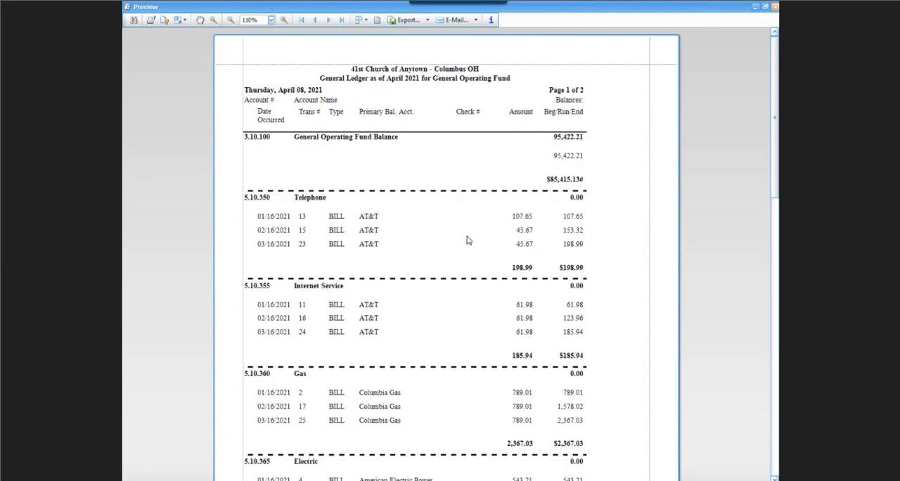
{"action": "left_click", "coordinate": [775, 7]}
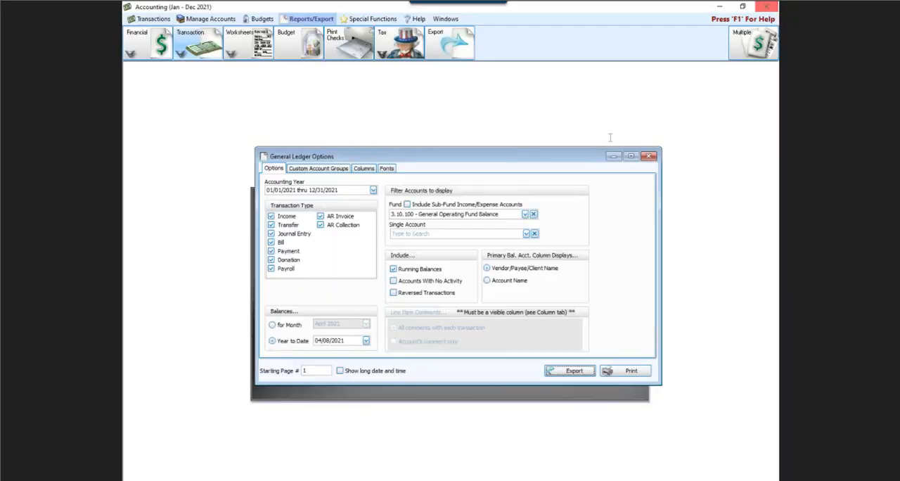
Step: Include accounts with no activity in the General Ledger, preview the report, and close the preview
{"action": "left_click", "coordinate": [393, 280]}
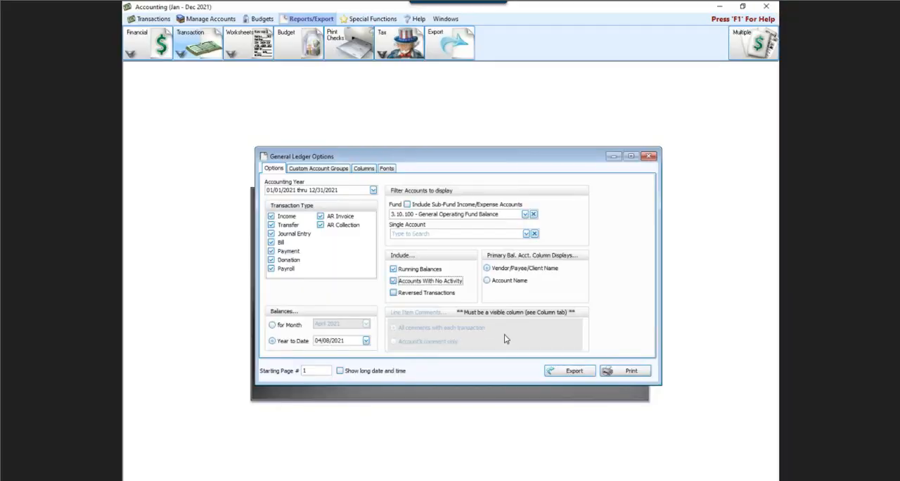
{"action": "left_click", "coordinate": [609, 369]}
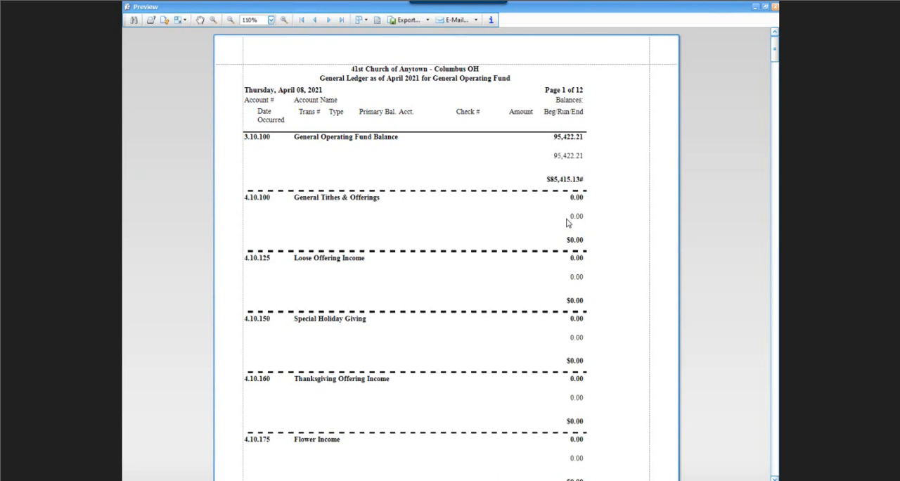
{"action": "left_click", "coordinate": [774, 8]}
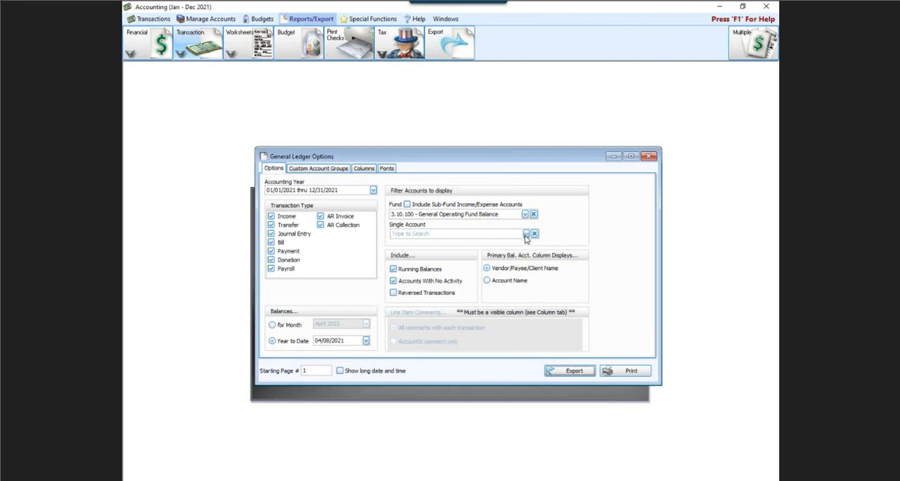
Step: Clear the fund filter and limit the General Ledger to the single account 5.10.350 - Telephone
{"action": "left_click", "coordinate": [532, 213]}
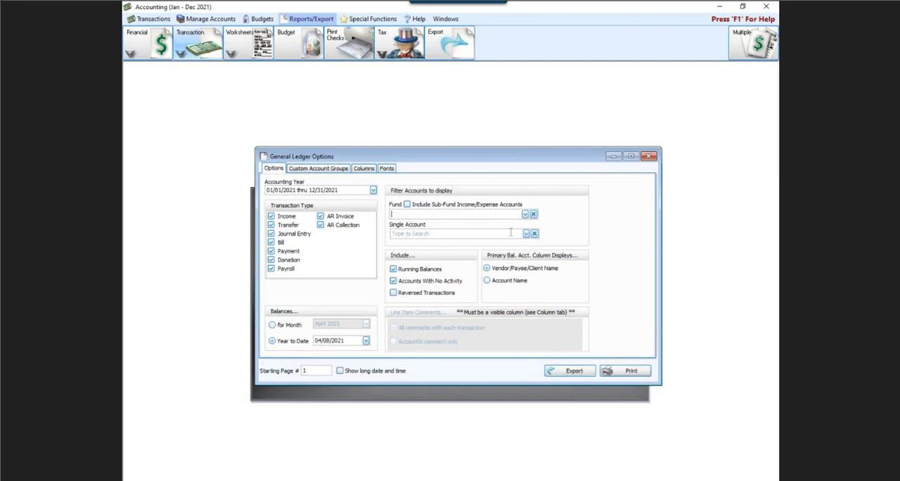
{"action": "left_click", "coordinate": [510, 233]}
{"action": "type", "text": "telephion"}
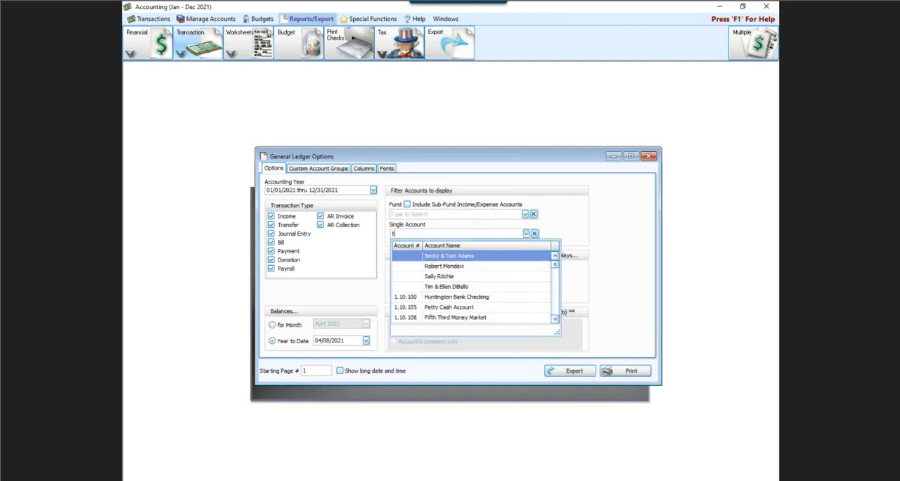
{"action": "key", "text": "BackSpace"}
{"action": "key", "text": "BackSpace"}
{"action": "key", "text": "BackSpace"}
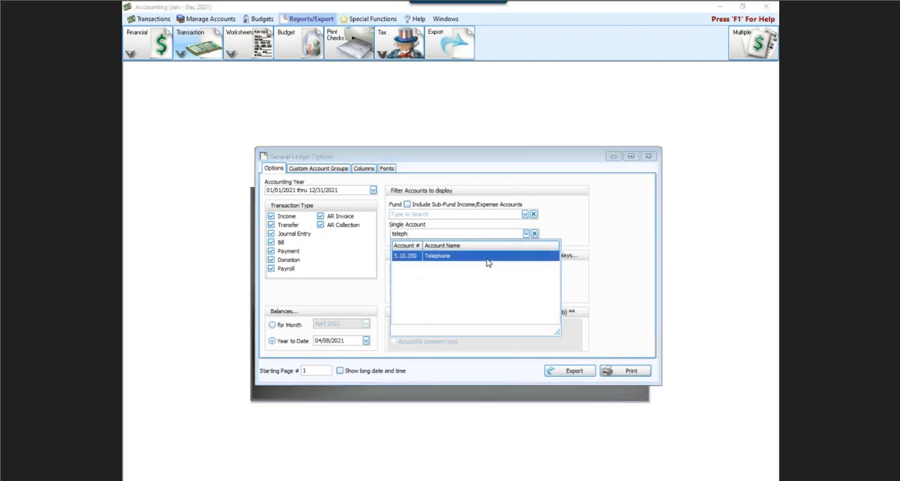
{"action": "left_click", "coordinate": [490, 257]}
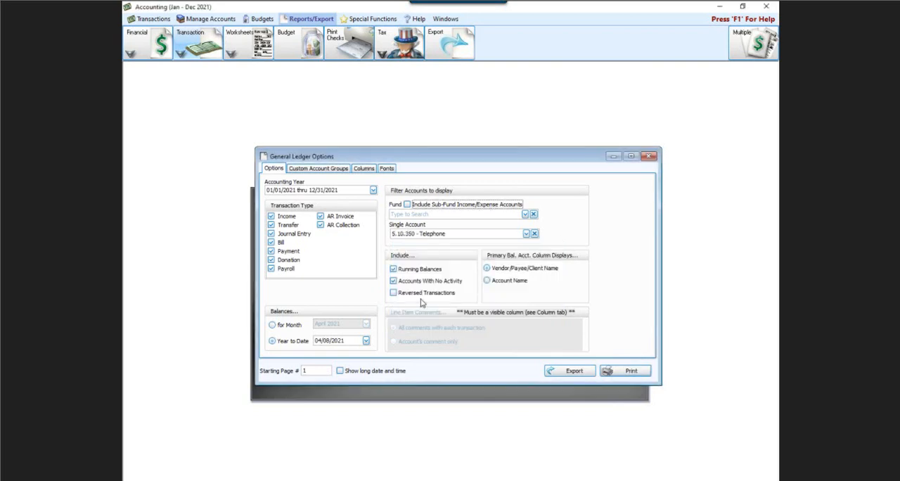
Step: Preview the General Ledger for the Telephone account with accounts with no activity still included, and close the preview
{"action": "left_click", "coordinate": [394, 280]}
{"action": "left_click", "coordinate": [394, 281]}
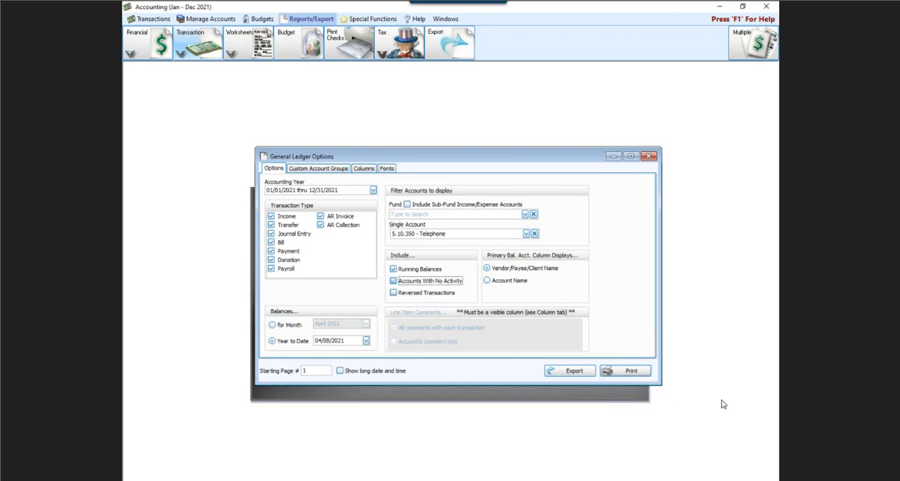
{"action": "left_click", "coordinate": [648, 375]}
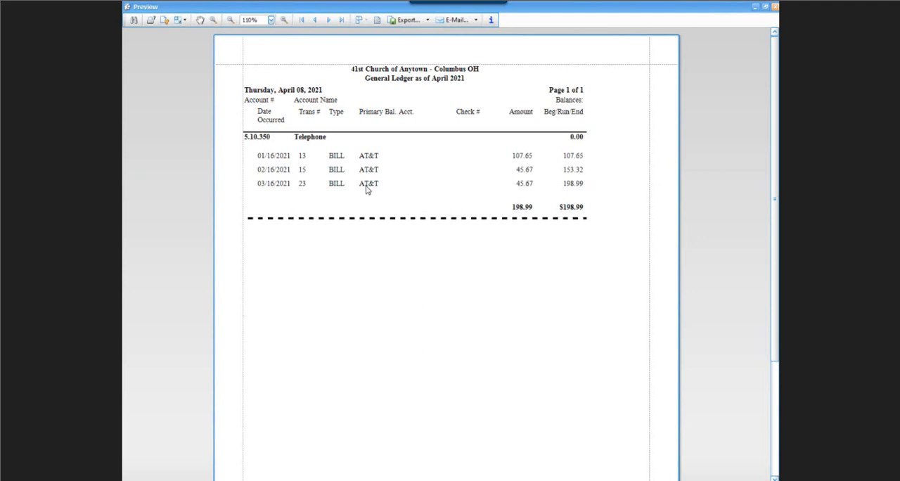
{"action": "left_click", "coordinate": [774, 6]}
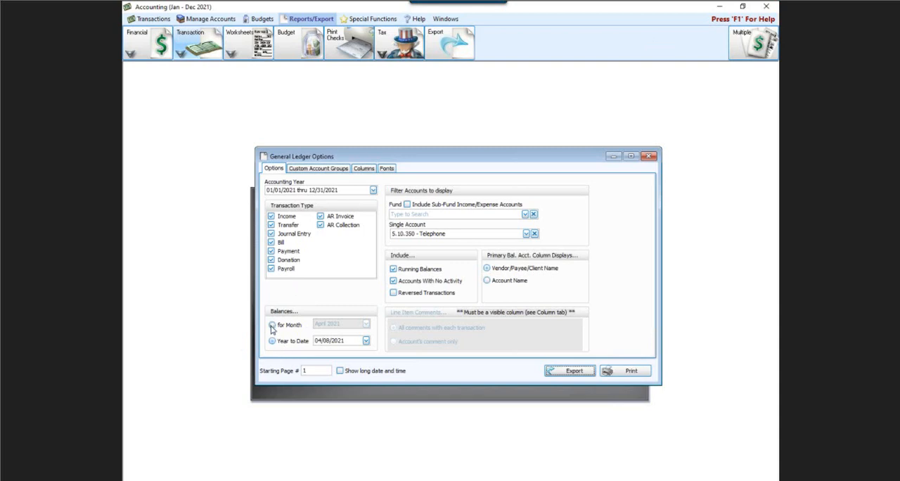
Step: Set the General Ledger balances to the month of February 2021 and close the report options
{"action": "left_click", "coordinate": [272, 325]}
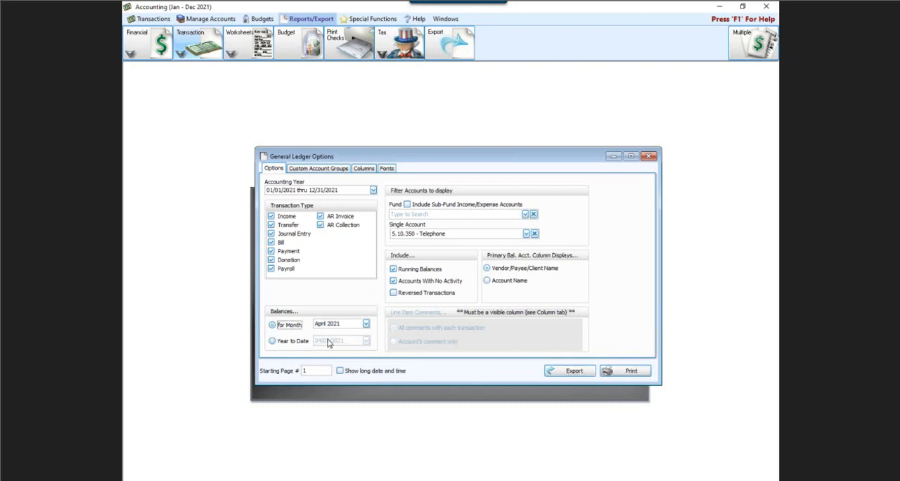
{"action": "left_click", "coordinate": [366, 323]}
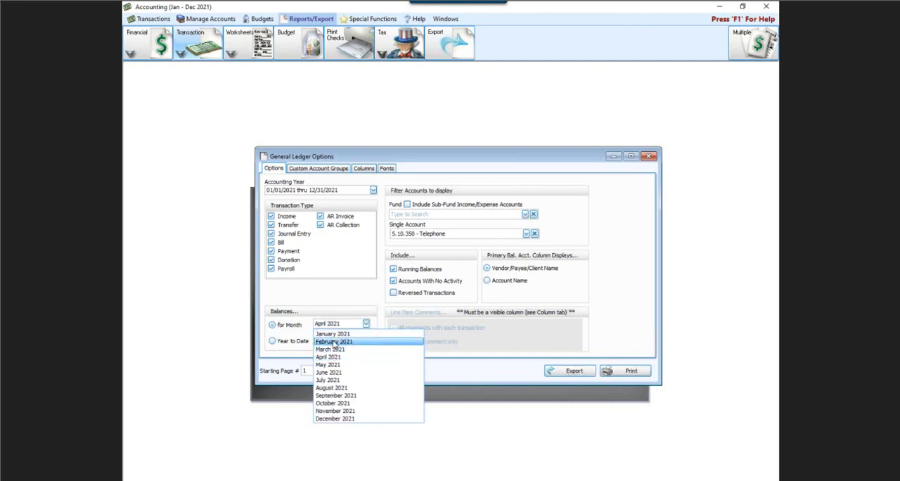
{"action": "left_click", "coordinate": [333, 341]}
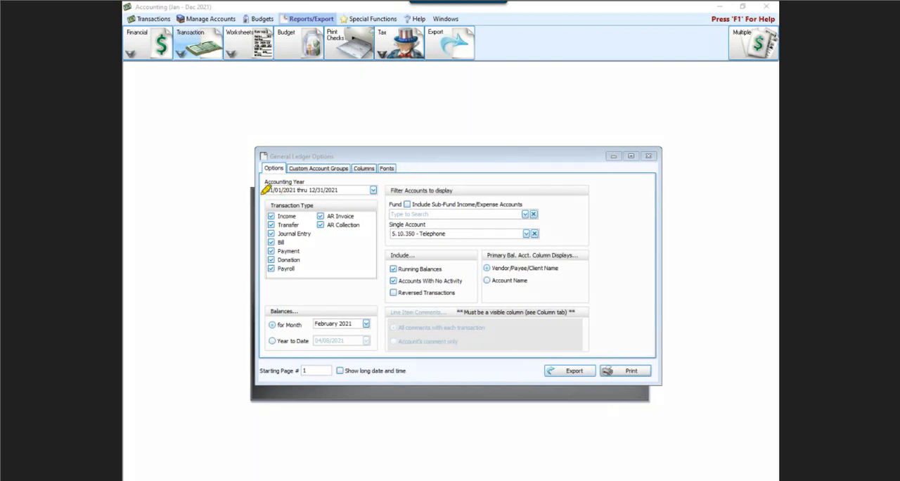
{"action": "mouse_move", "coordinate": [265, 190]}
{"action": "left_mouse_down"}
{"action": "mouse_move", "coordinate": [375, 188]}
{"action": "mouse_move", "coordinate": [370, 285]}
{"action": "mouse_move", "coordinate": [265, 287]}
{"action": "mouse_move", "coordinate": [251, 211]}
{"action": "mouse_move", "coordinate": [258, 179]}
{"action": "mouse_move", "coordinate": [322, 200]}
{"action": "left_mouse_up"}
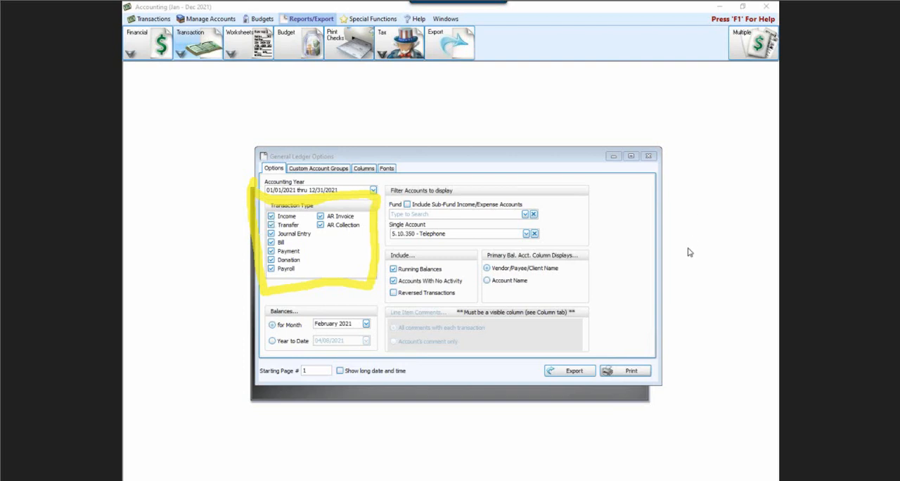
{"action": "left_click", "coordinate": [649, 156]}
Step: Open the Transaction Journal, review its filter options and transaction types, and close it
{"action": "left_click", "coordinate": [204, 40]}
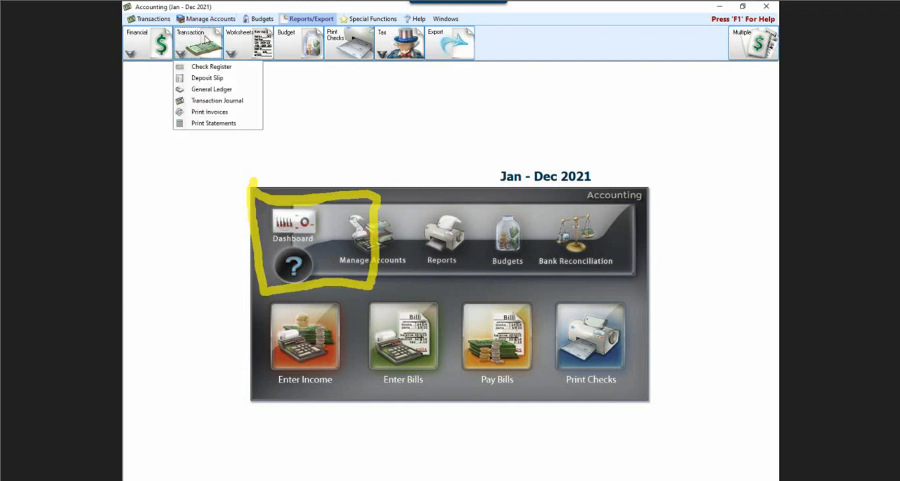
{"action": "left_click", "coordinate": [211, 100]}
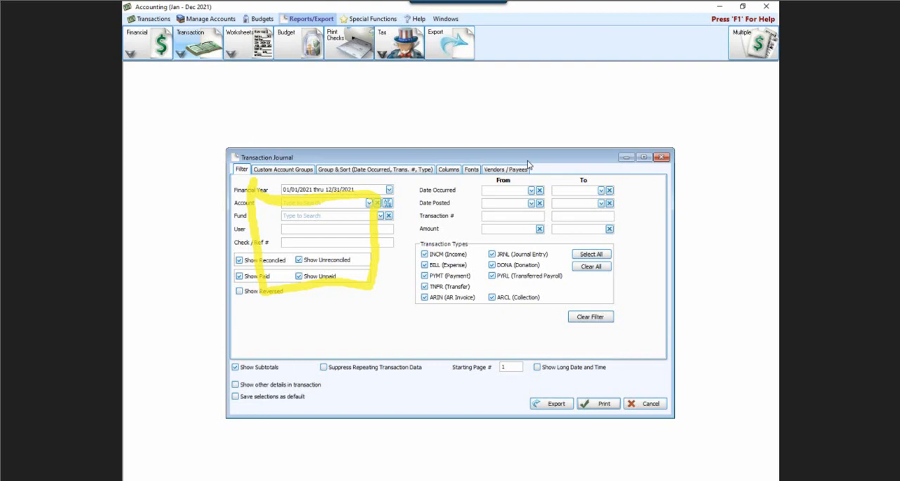
{"action": "left_click", "coordinate": [662, 157]}
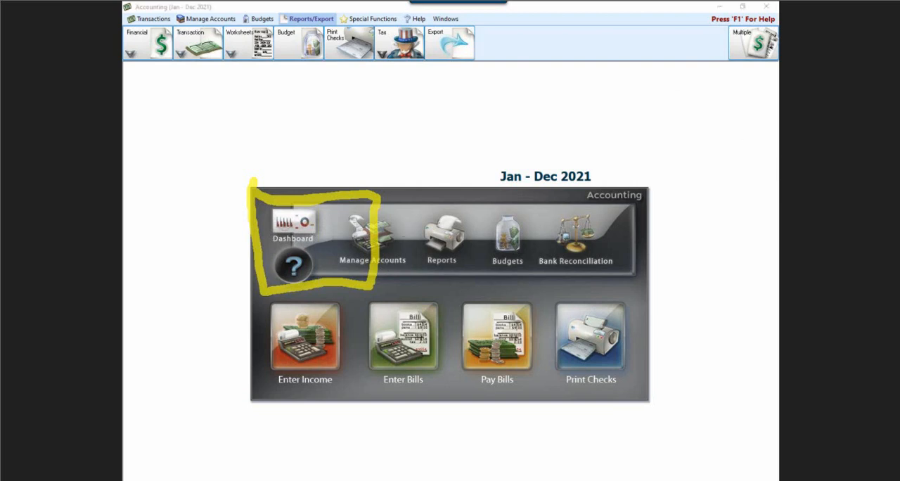
Step: Reopen the General Ledger options and review the primary balance account display choices and the available and visible columns
{"action": "left_click", "coordinate": [305, 18]}
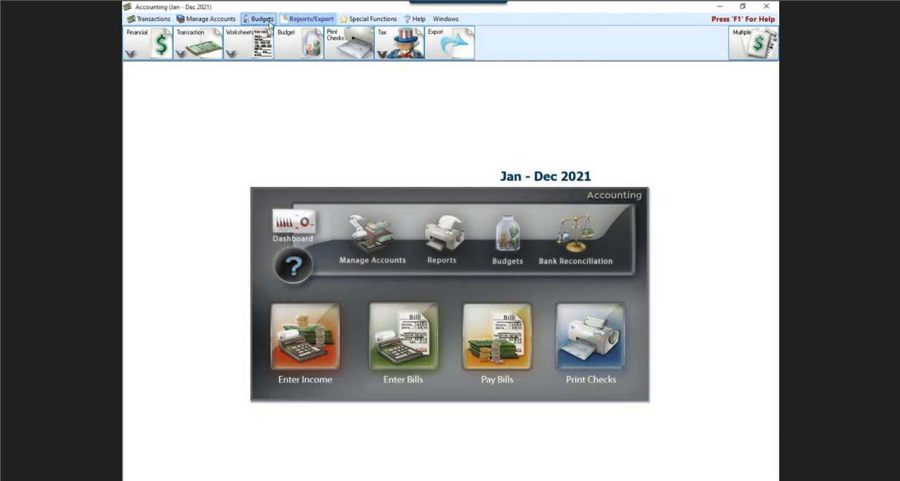
{"action": "left_click", "coordinate": [182, 52]}
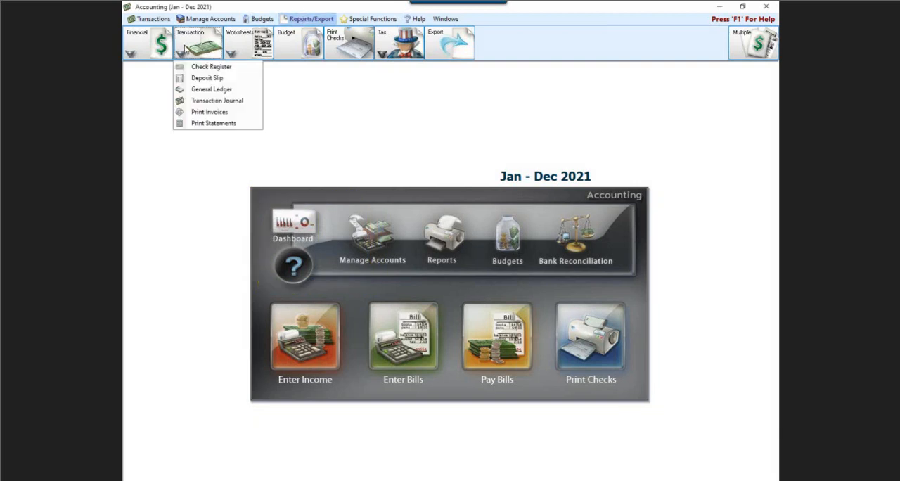
{"action": "left_click", "coordinate": [201, 90]}
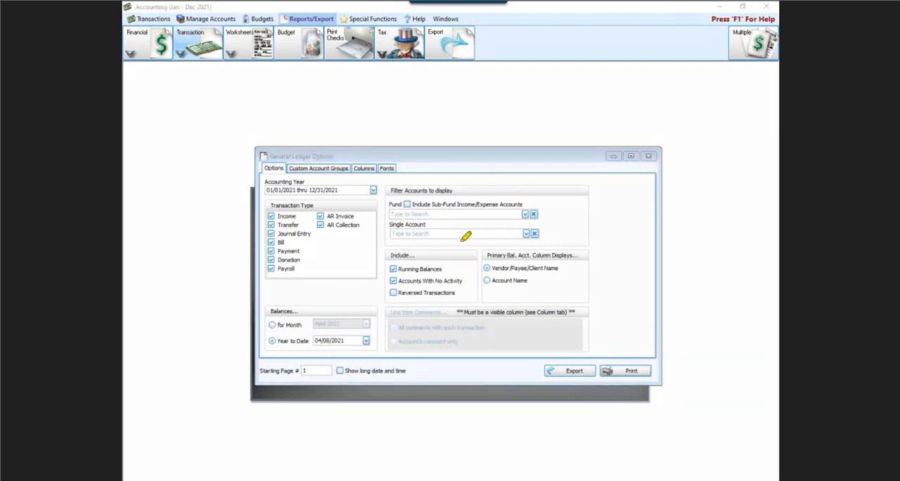
{"action": "mouse_move", "coordinate": [458, 241]}
{"action": "left_mouse_down"}
{"action": "mouse_move", "coordinate": [597, 238]}
{"action": "mouse_move", "coordinate": [608, 285]}
{"action": "mouse_move", "coordinate": [538, 314]}
{"action": "mouse_move", "coordinate": [465, 297]}
{"action": "mouse_move", "coordinate": [473, 248]}
{"action": "left_mouse_up"}
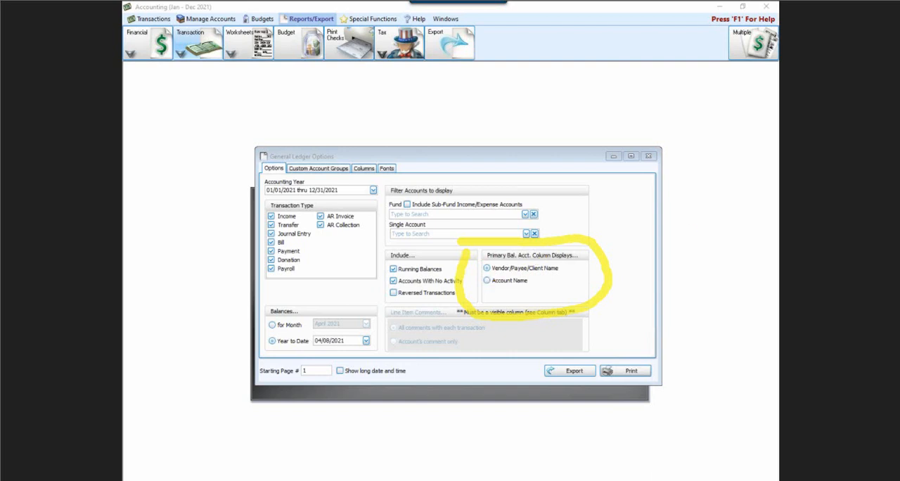
{"action": "left_click", "coordinate": [365, 169]}
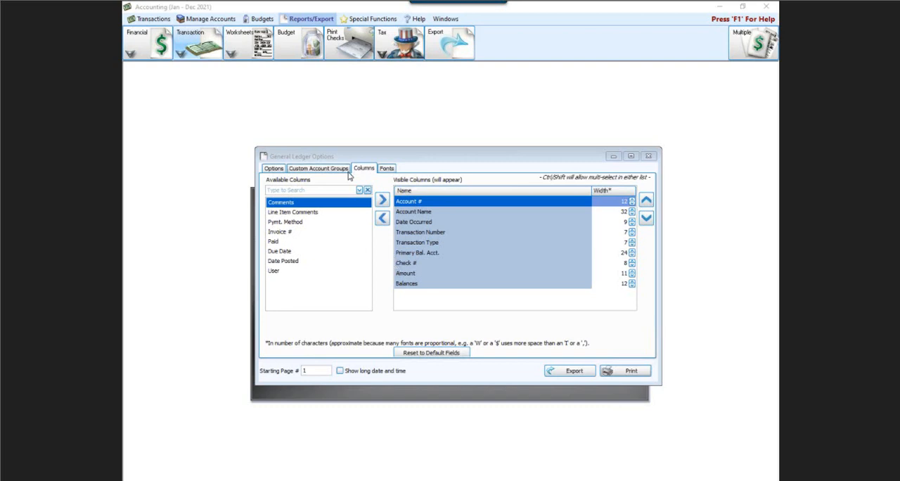
Step: Limit the General Ledger to the Trustee Accounts custom account group, preview the report, and examine the listed accounts
{"action": "left_click", "coordinate": [333, 170]}
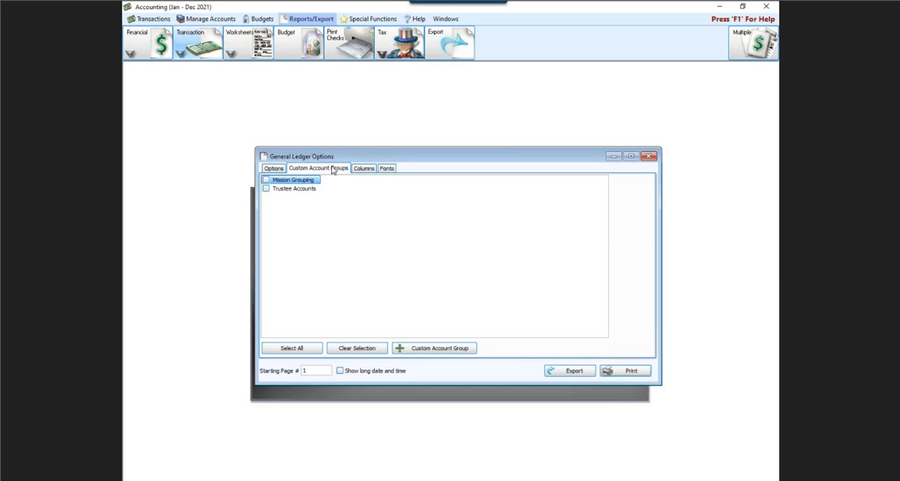
{"action": "left_click", "coordinate": [265, 189]}
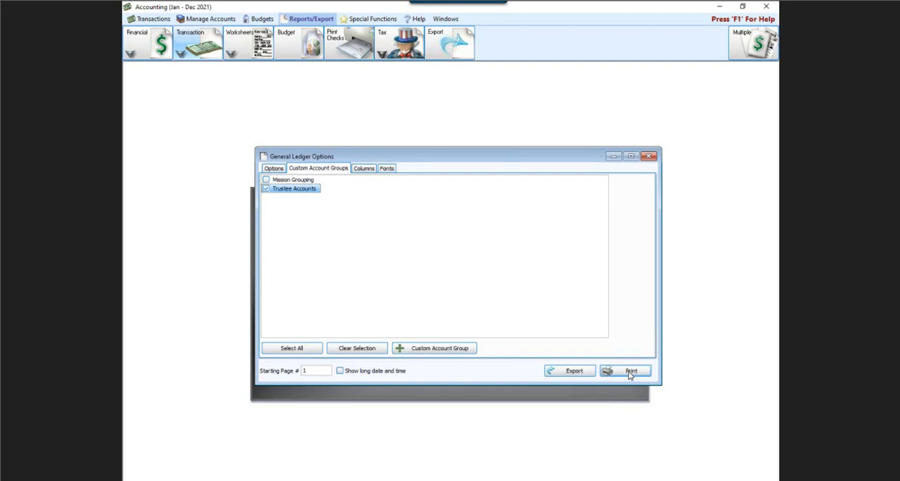
{"action": "left_click", "coordinate": [282, 170]}
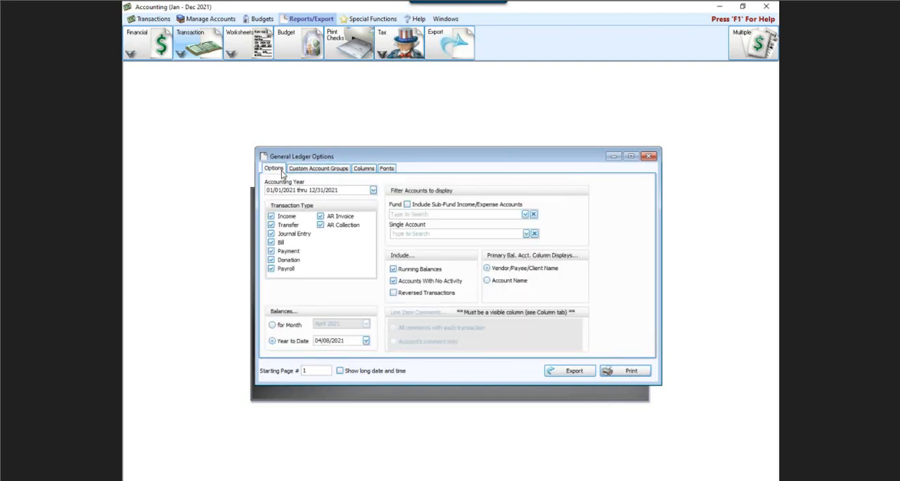
{"action": "left_click", "coordinate": [612, 369]}
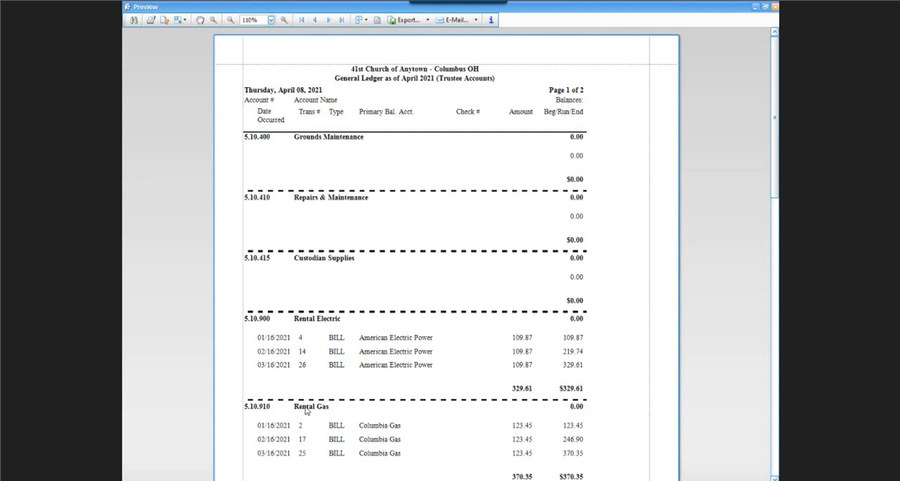
{"action": "scroll", "coordinate": [344, 277], "scroll_direction": "down", "scroll_amount": 3}
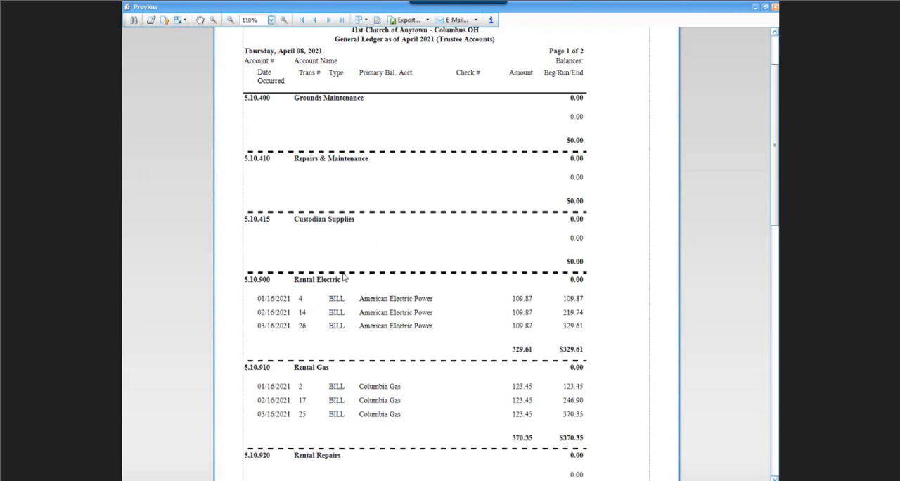
Step: Examine the remaining Trustee Accounts in the General Ledger preview, including the rental expenses, and close the preview and report options
{"action": "scroll", "coordinate": [343, 278], "scroll_direction": "down", "scroll_amount": 3}
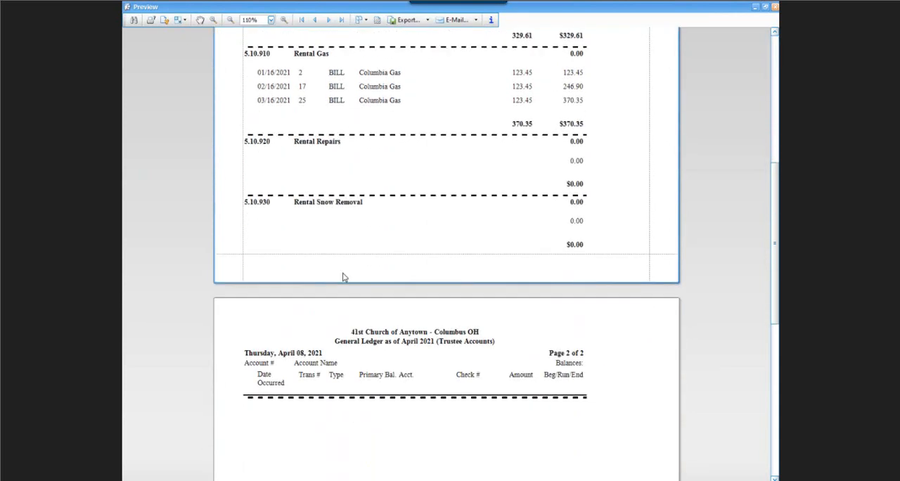
{"action": "scroll", "coordinate": [364, 248], "scroll_direction": "up", "scroll_amount": 3}
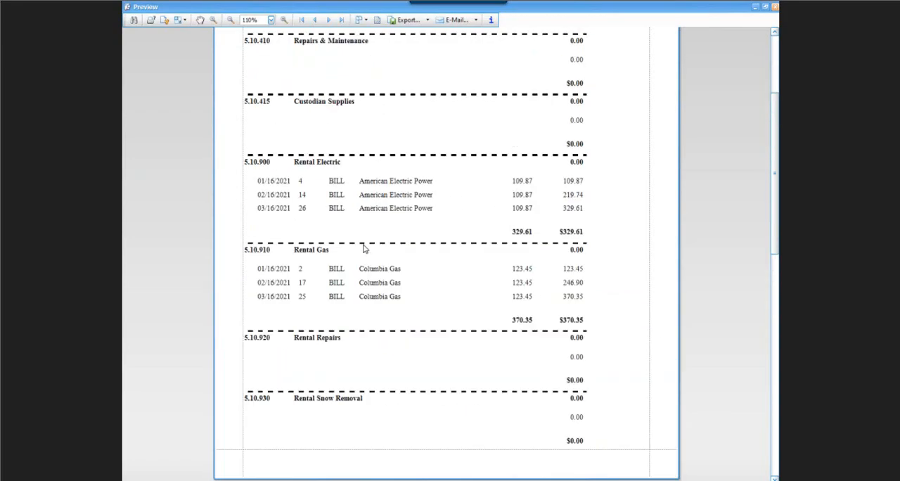
{"action": "left_click", "coordinate": [774, 7]}
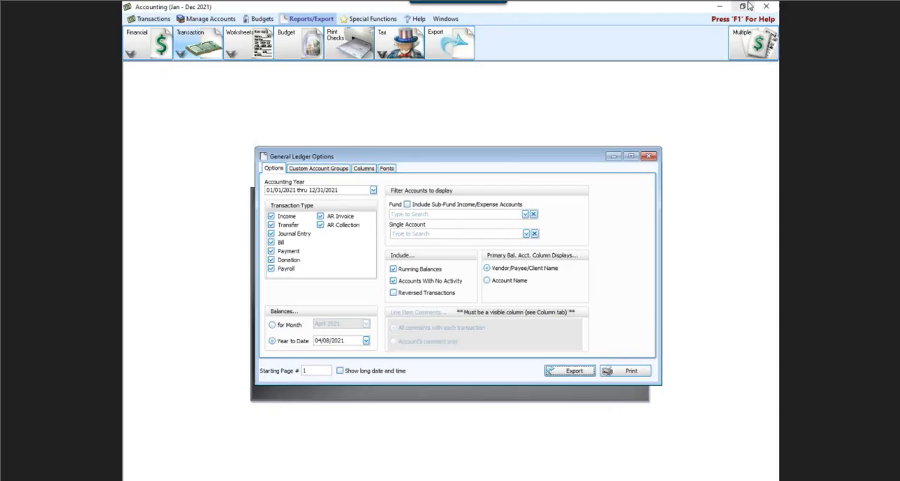
{"action": "left_click", "coordinate": [648, 156]}
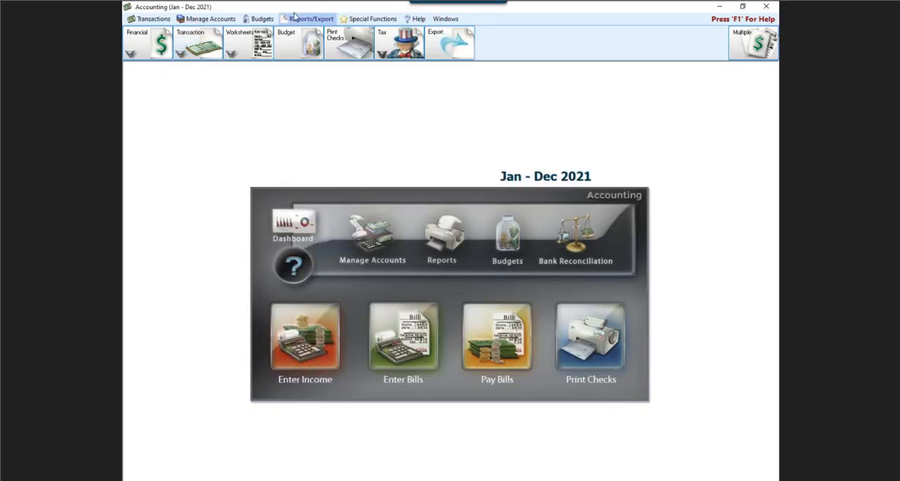
Step: Limit the Treasurer's Report to the Trustee Accounts custom account group, preview it for April 2021, and close the preview
{"action": "left_click", "coordinate": [136, 59]}
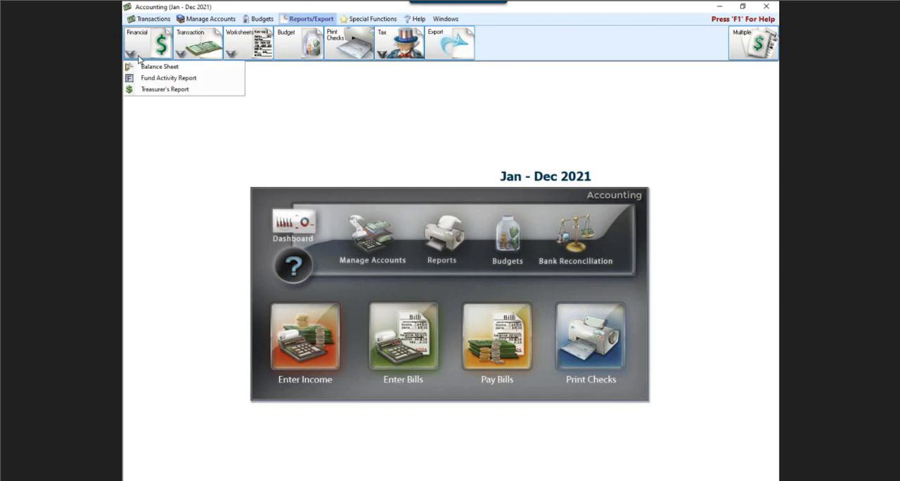
{"action": "left_click", "coordinate": [154, 92]}
{"action": "left_click", "coordinate": [307, 161]}
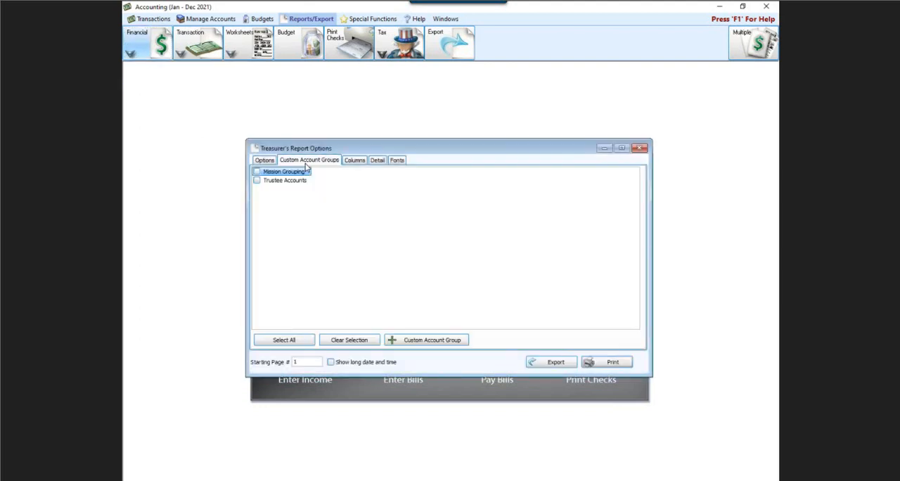
{"action": "left_click", "coordinate": [257, 180]}
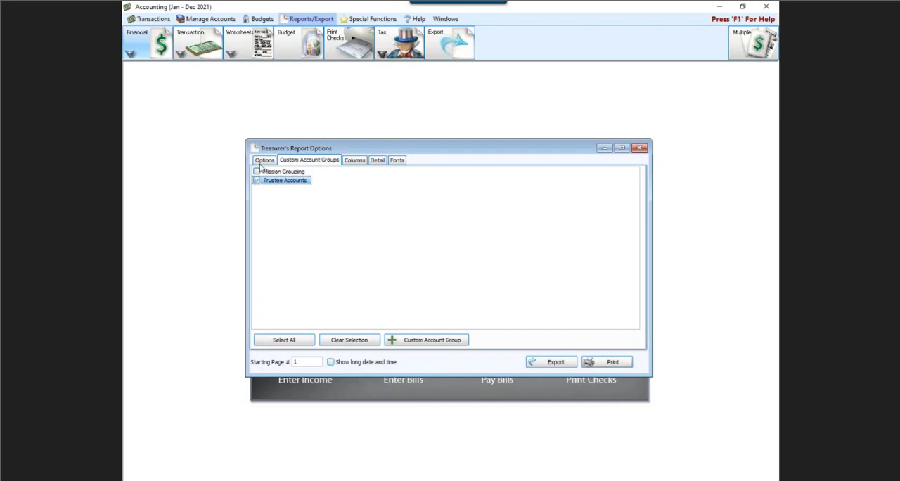
{"action": "left_click", "coordinate": [263, 161]}
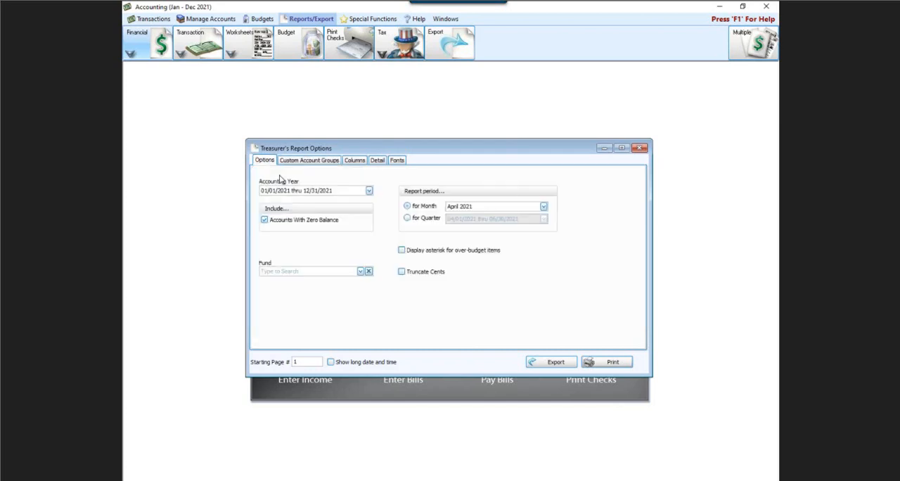
{"action": "left_click", "coordinate": [582, 363]}
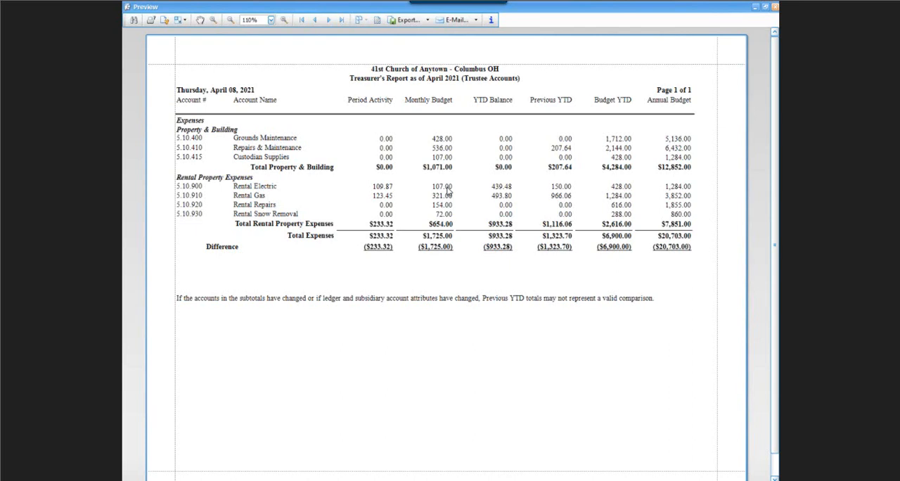
{"action": "left_click", "coordinate": [775, 6]}
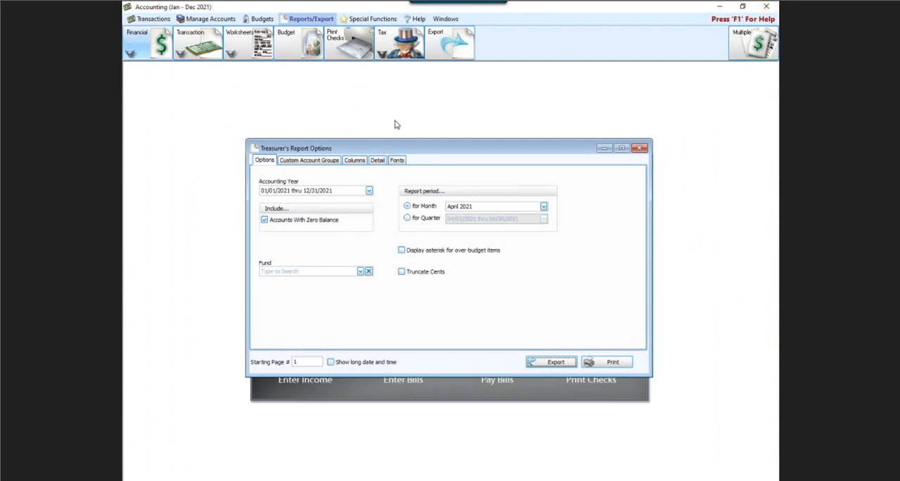
Step: Add the Over/Under YTD +(-) column to the Treasurer's Report and remove it again
{"action": "left_click", "coordinate": [354, 161]}
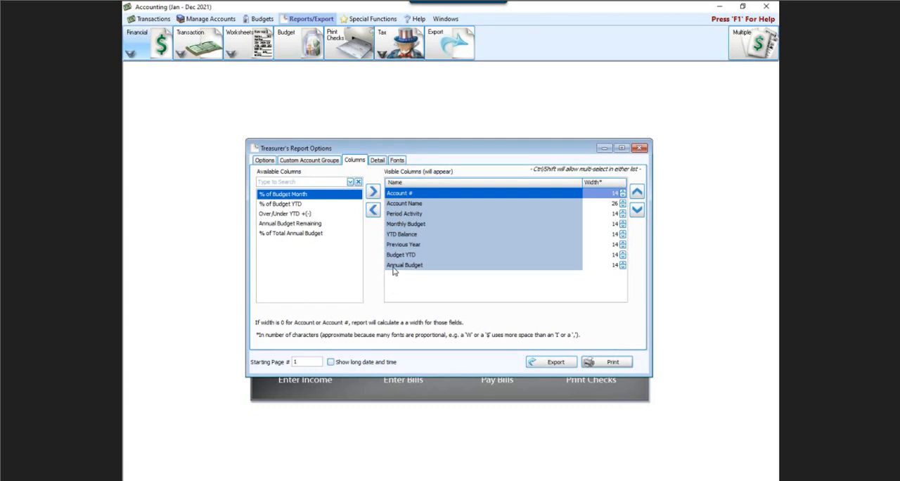
{"action": "double_click", "coordinate": [284, 213]}
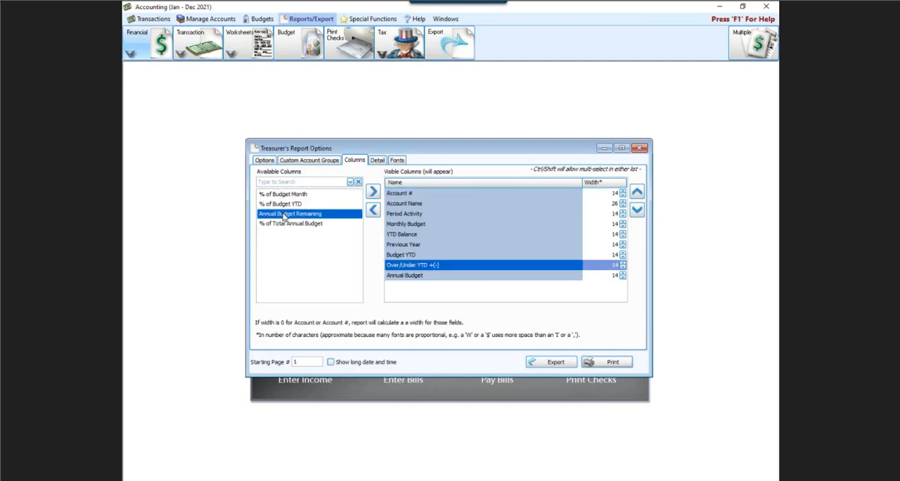
{"action": "double_click", "coordinate": [439, 266]}
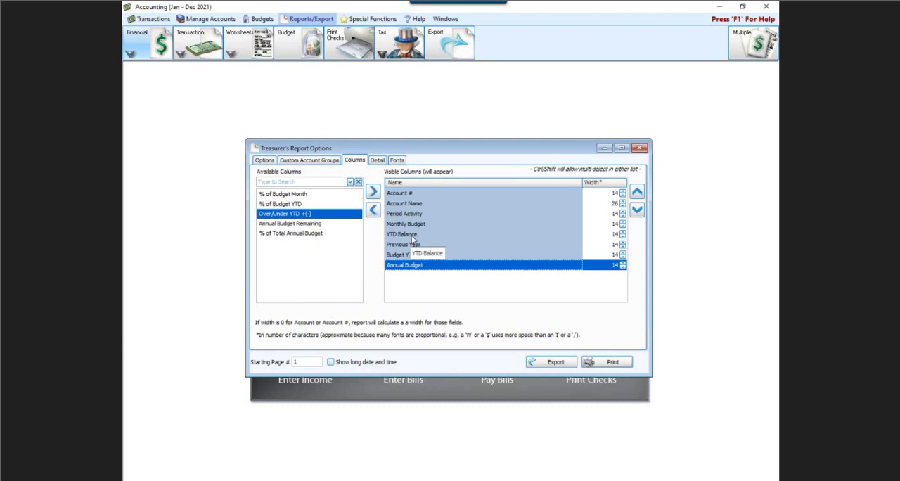
Step: Move the Annual Budget column directly after YTD Balance in the Treasurer's Report and close the report options
{"action": "left_click", "coordinate": [636, 194]}
{"action": "left_click", "coordinate": [636, 194]}
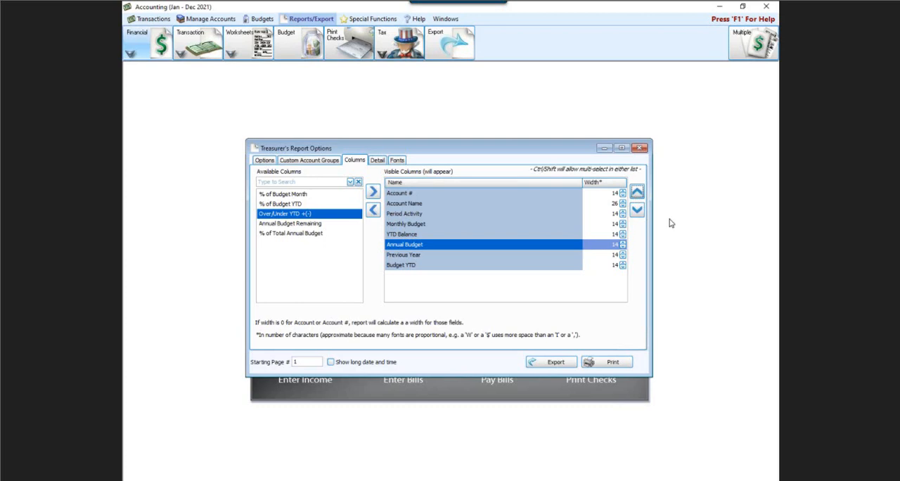
{"action": "left_click", "coordinate": [639, 148]}
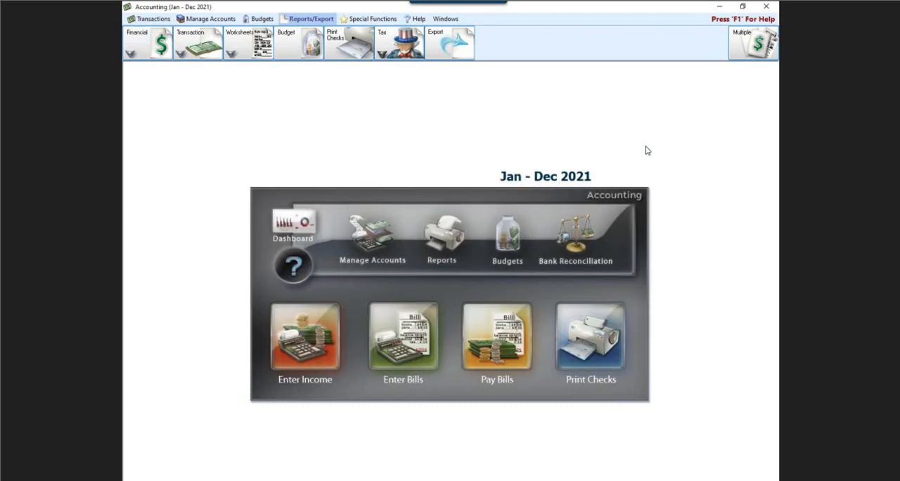
Step: Reopen the Treasurer's Report options, check the order of the visible columns, and close them
{"action": "left_click", "coordinate": [161, 49]}
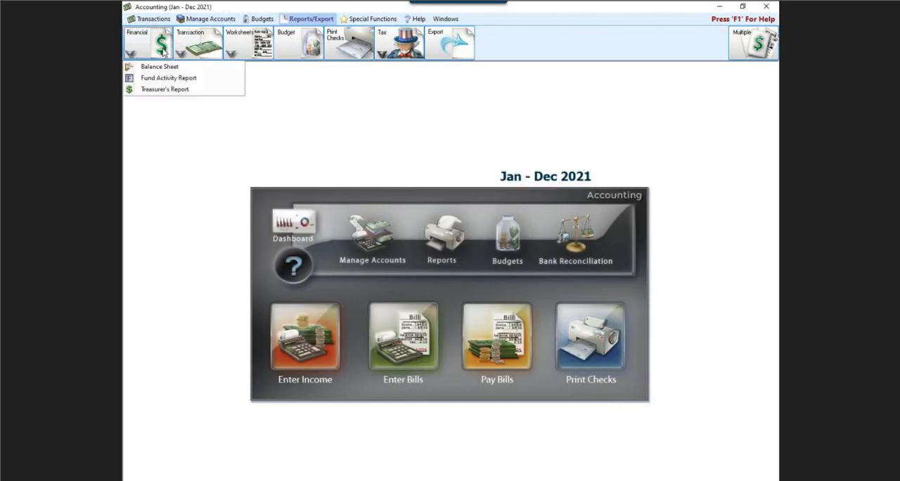
{"action": "left_click", "coordinate": [170, 89]}
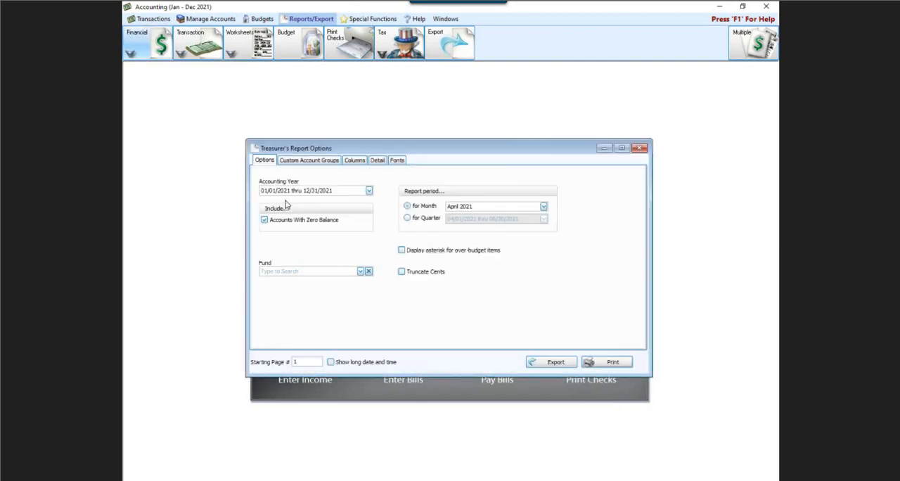
{"action": "left_click", "coordinate": [354, 161]}
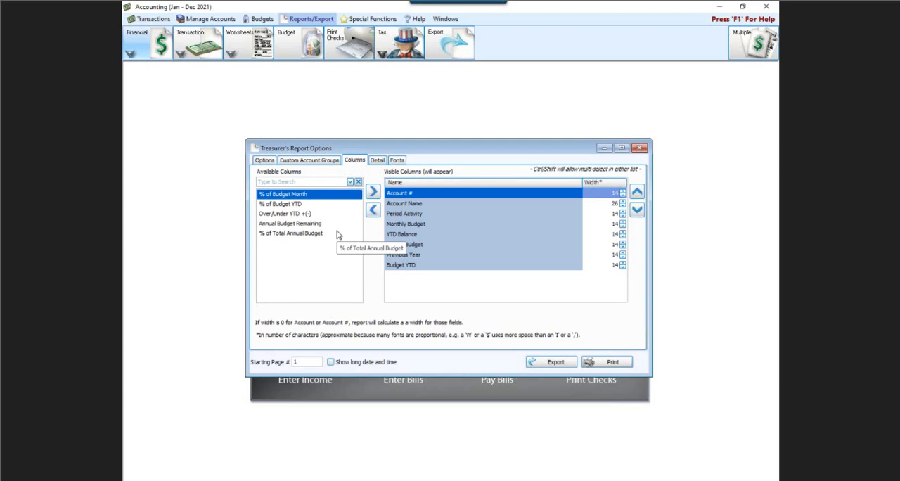
{"action": "left_click", "coordinate": [638, 147]}
Step: Open the Balance Sheet options, review the available and visible columns, and close them
{"action": "left_click", "coordinate": [162, 44]}
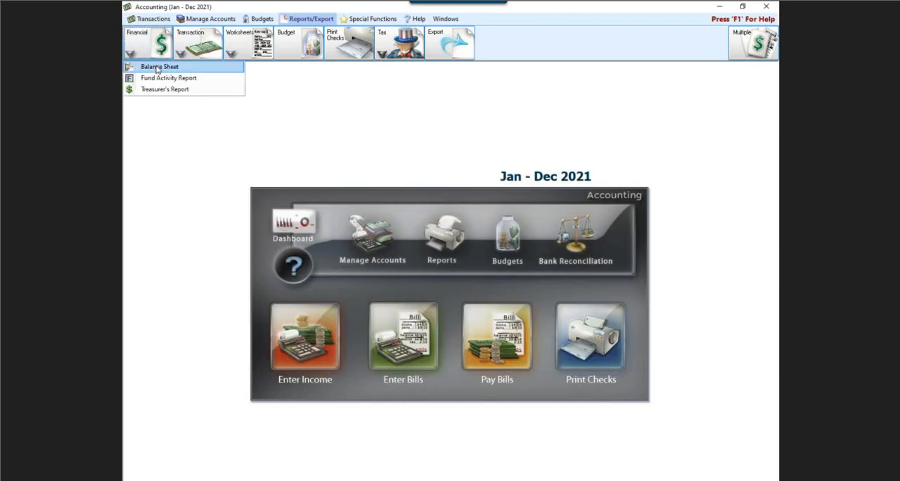
{"action": "left_click", "coordinate": [158, 64]}
{"action": "left_click", "coordinate": [320, 117]}
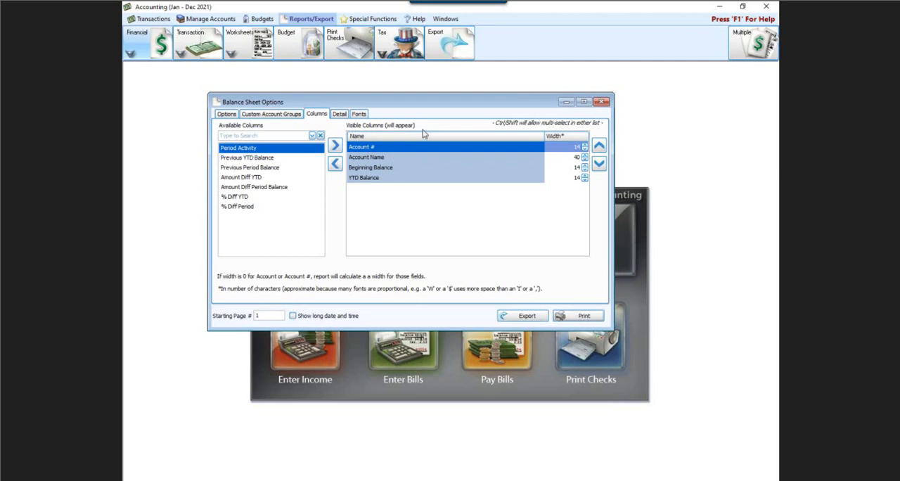
{"action": "left_click", "coordinate": [601, 102]}
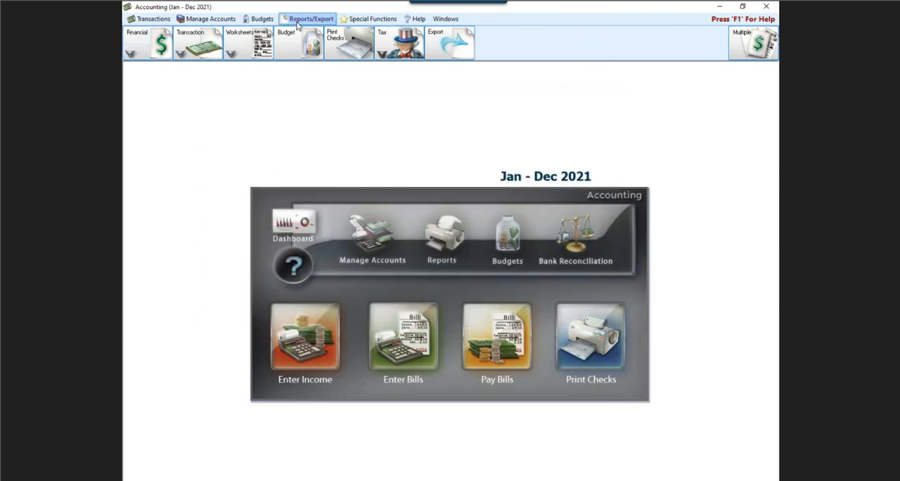
Step: Reopen the Treasurer's Report options, review the account detail settings, preview the report for April 2021, and close the preview
{"action": "left_click", "coordinate": [143, 50]}
{"action": "left_click", "coordinate": [151, 89]}
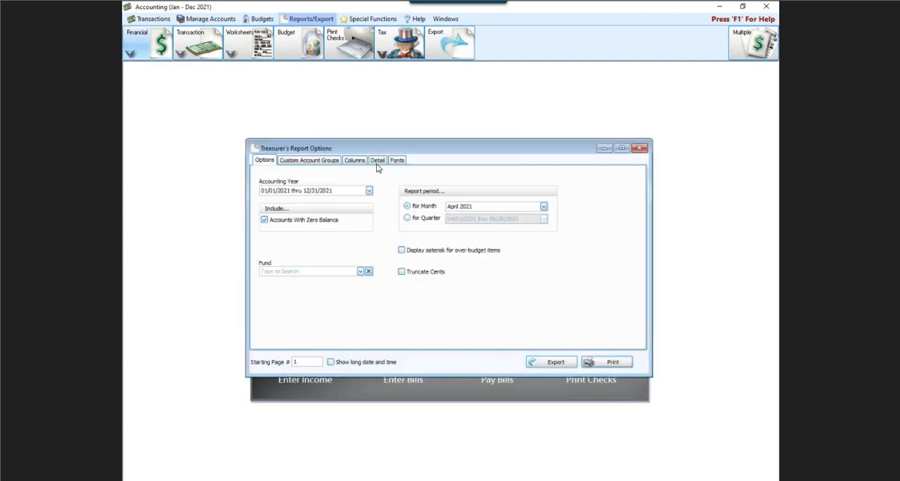
{"action": "left_click", "coordinate": [377, 160]}
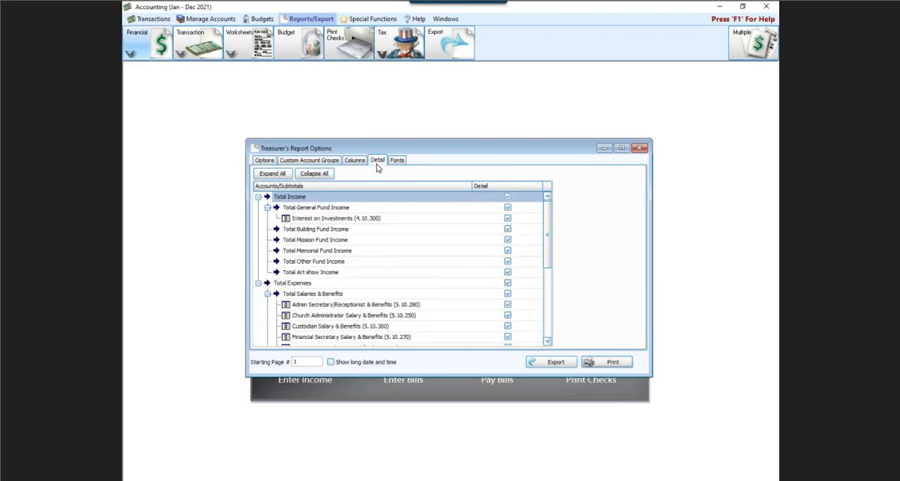
{"action": "left_click", "coordinate": [268, 161]}
{"action": "left_click", "coordinate": [601, 360]}
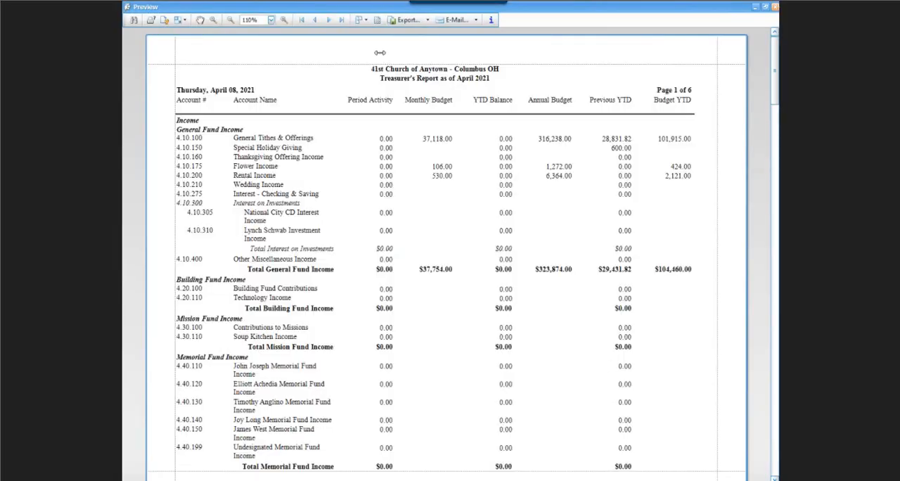
{"action": "left_click", "coordinate": [775, 9]}
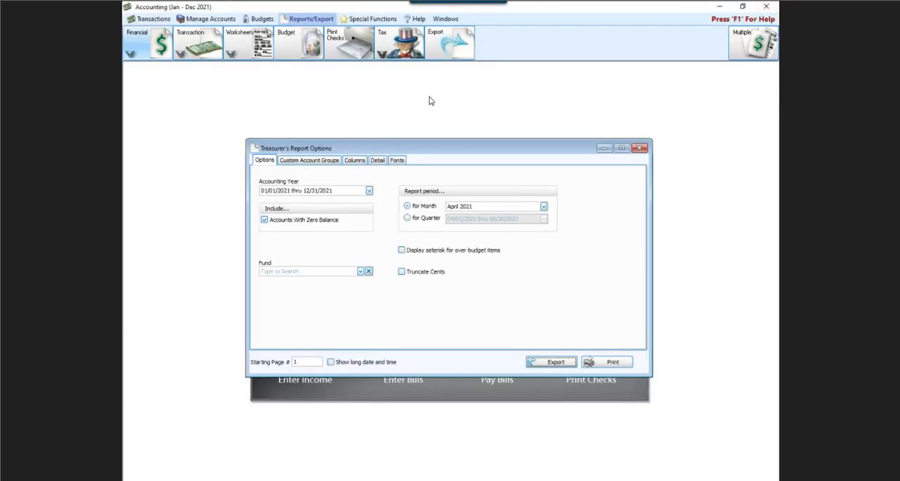
Step: Turn off detail for Total Salaries & Benefits in the Treasurer's Report, preview the summarized section, and close the preview
{"action": "left_click", "coordinate": [376, 161]}
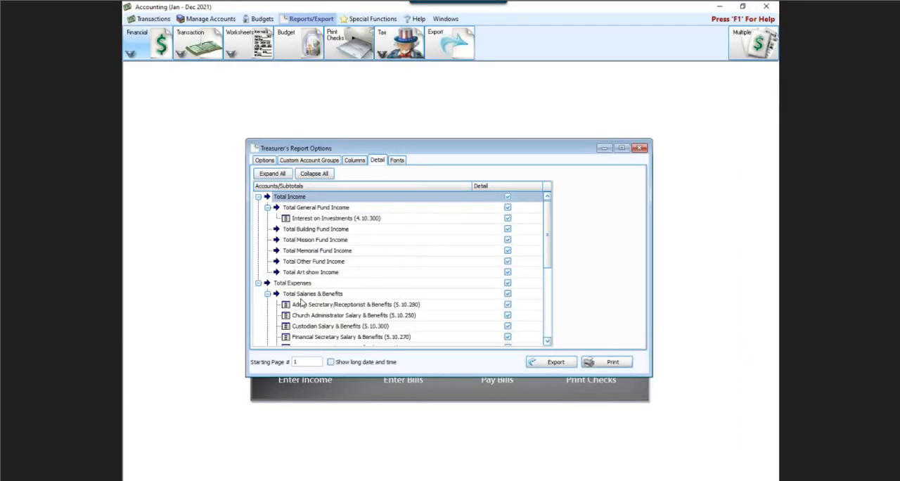
{"action": "left_click", "coordinate": [507, 294]}
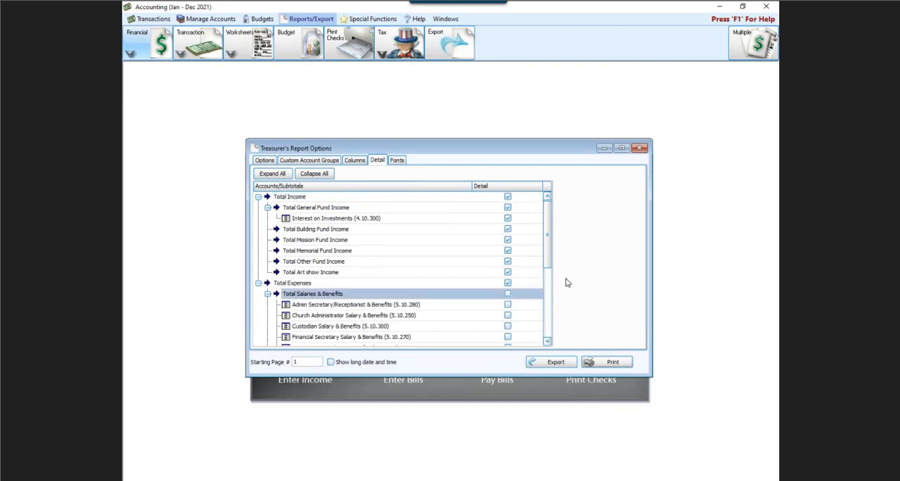
{"action": "left_click_drag", "start_coordinate": [548, 235], "coordinate": [545, 269]}
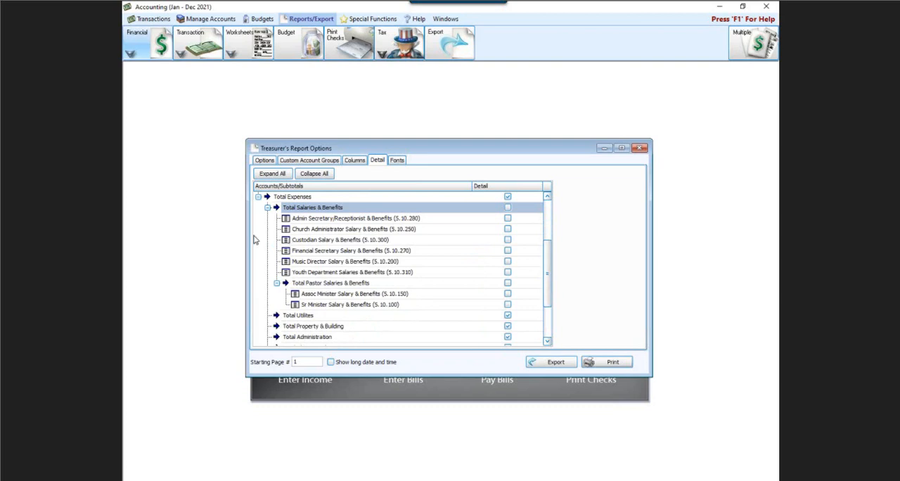
{"action": "left_click", "coordinate": [593, 360]}
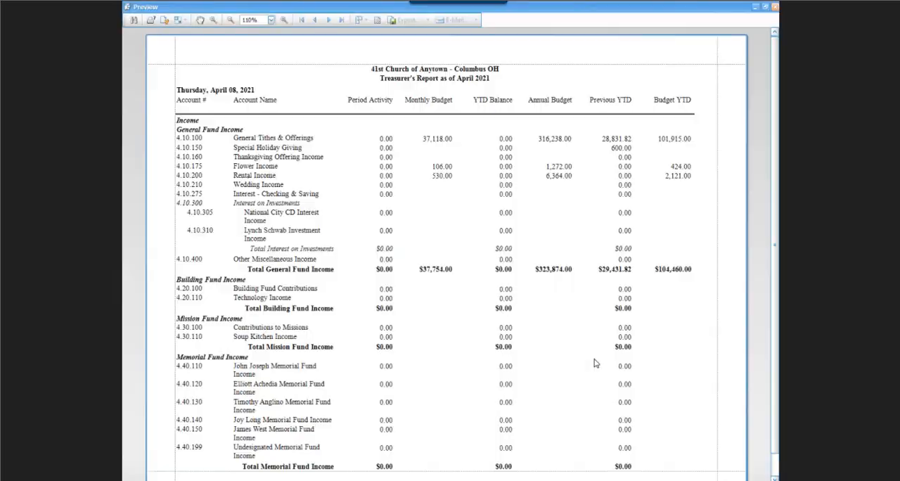
{"action": "scroll", "coordinate": [511, 298], "scroll_direction": "down", "scroll_amount": 2}
{"action": "scroll", "coordinate": [511, 297], "scroll_direction": "down", "scroll_amount": 11}
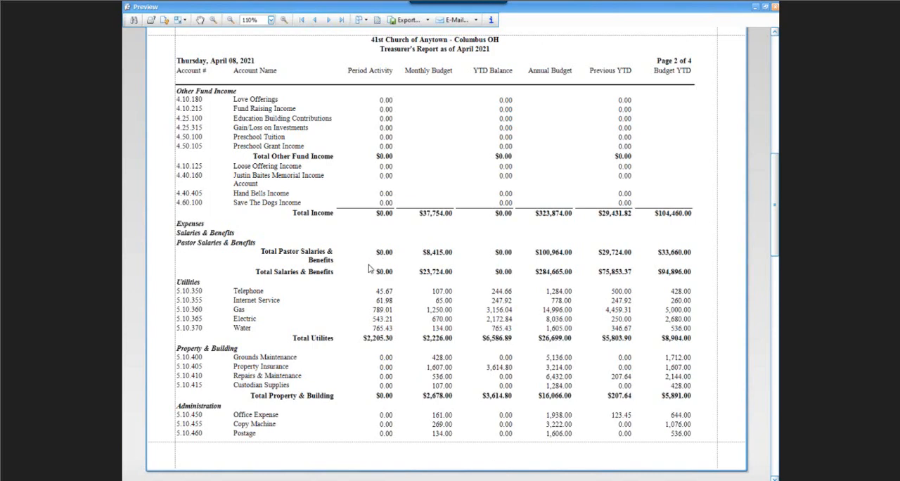
{"action": "left_click", "coordinate": [775, 7]}
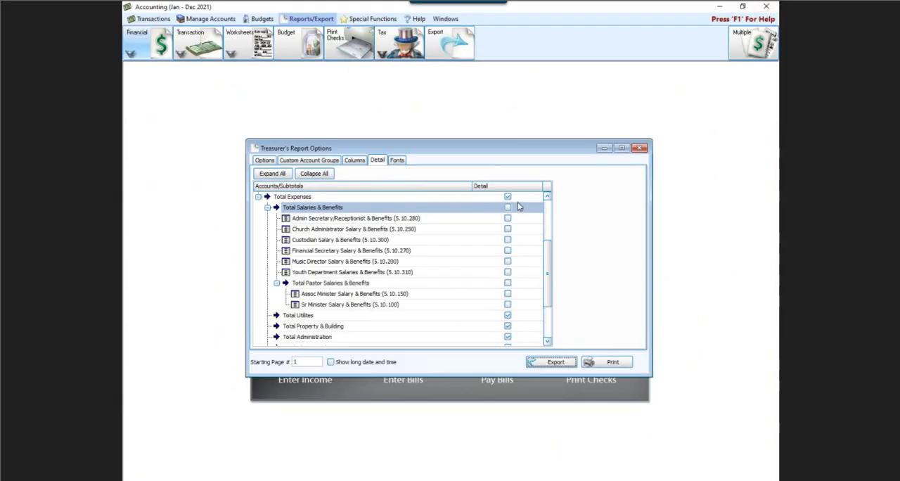
Step: Collapse the account tree, turn off detail for Total Income and Total Expenses, and preview the Treasurer's Report
{"action": "scroll", "coordinate": [511, 196], "scroll_direction": "up", "scroll_amount": 1}
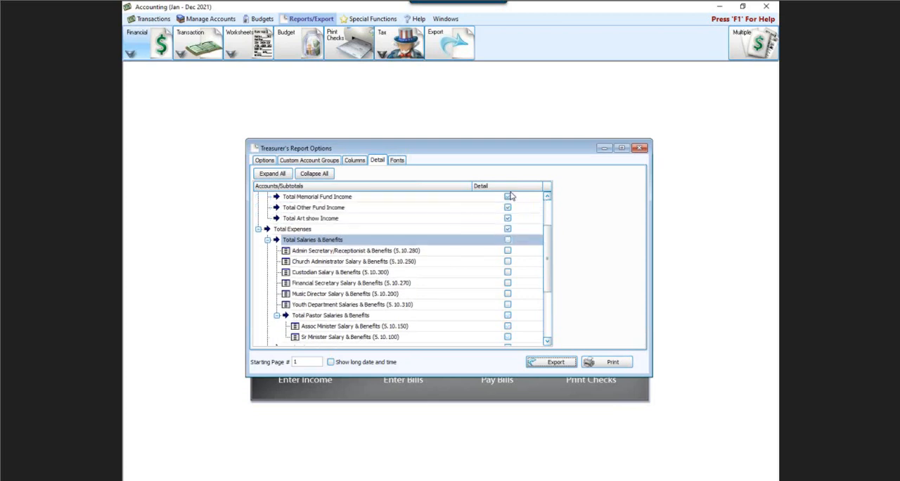
{"action": "left_click", "coordinate": [313, 173]}
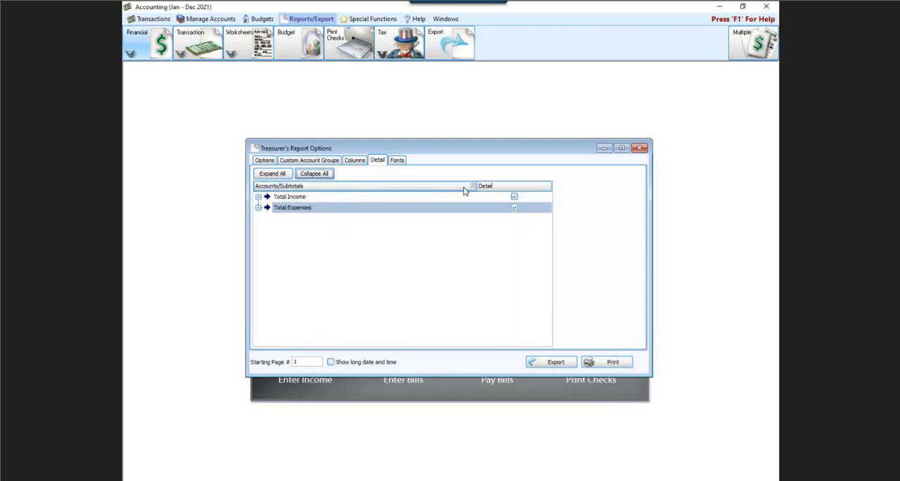
{"action": "left_click", "coordinate": [514, 196]}
{"action": "left_click", "coordinate": [514, 206]}
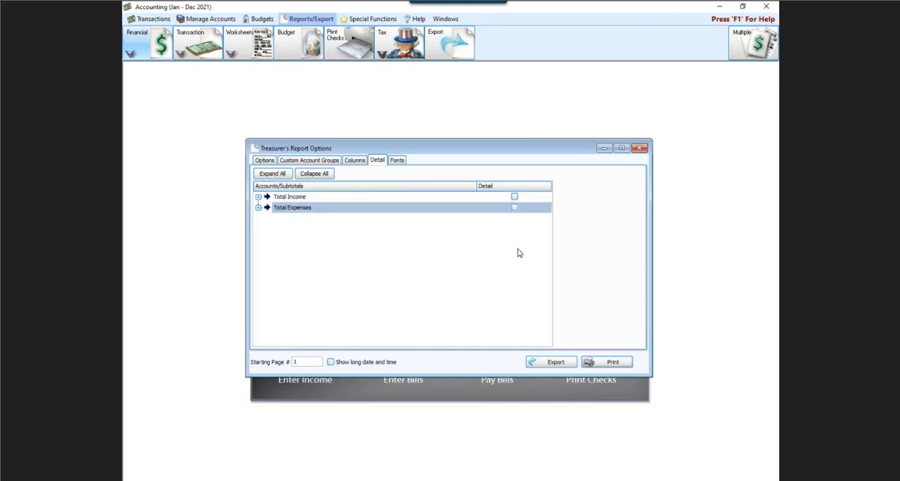
{"action": "left_click", "coordinate": [576, 362]}
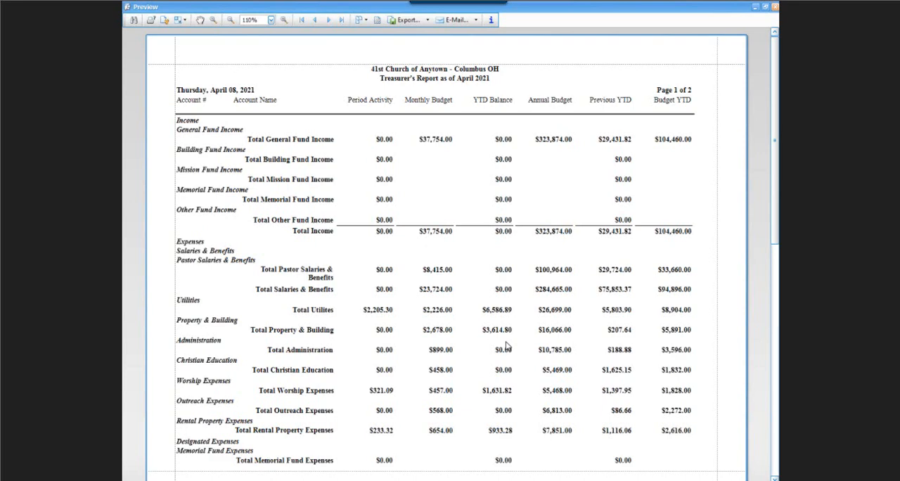
Step: Close the preview, turn detail back on for Total Income and Total Expenses, and close the Treasurer's Report options
{"action": "left_click", "coordinate": [774, 7]}
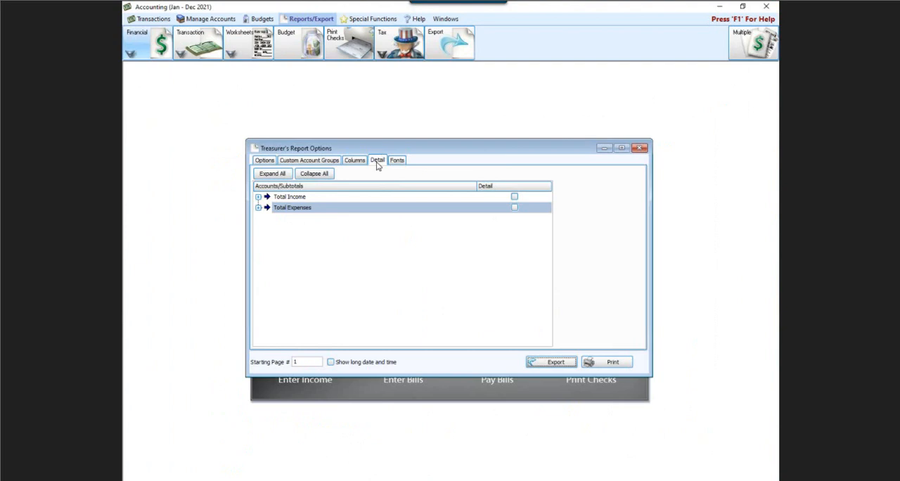
{"action": "left_click", "coordinate": [514, 197]}
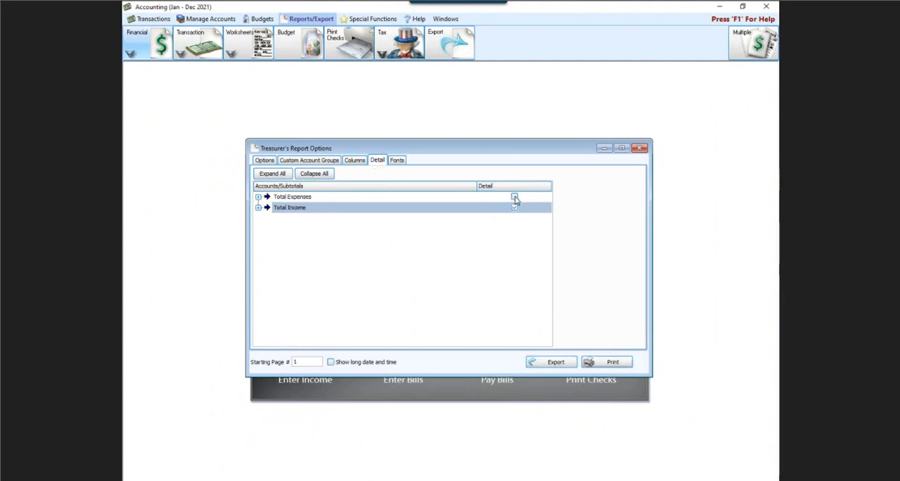
{"action": "left_click", "coordinate": [514, 197]}
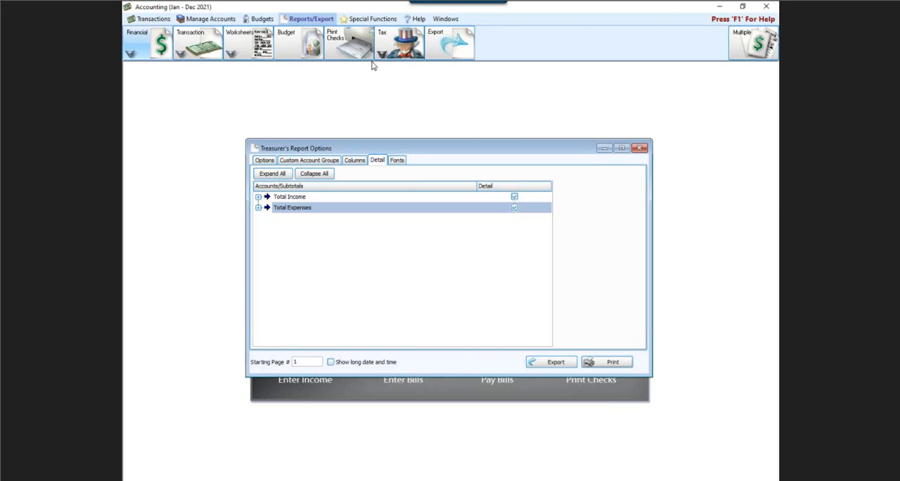
{"action": "left_click", "coordinate": [639, 148]}
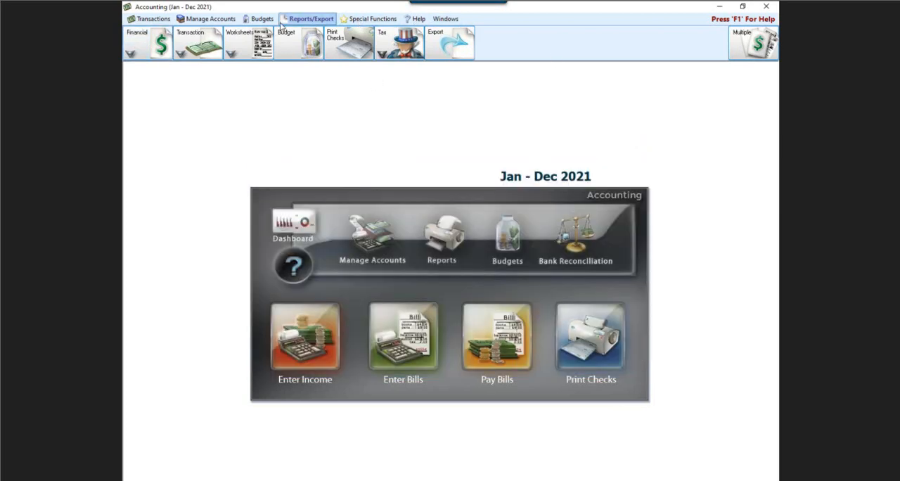
Step: Open the Fund Activity Report options and review the available and selected fund accounts
{"action": "left_click", "coordinate": [146, 45]}
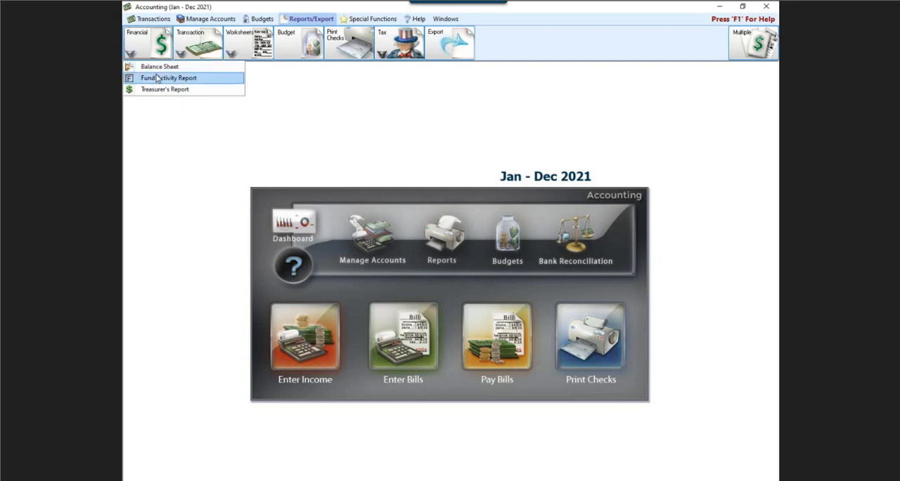
{"action": "left_click", "coordinate": [157, 77]}
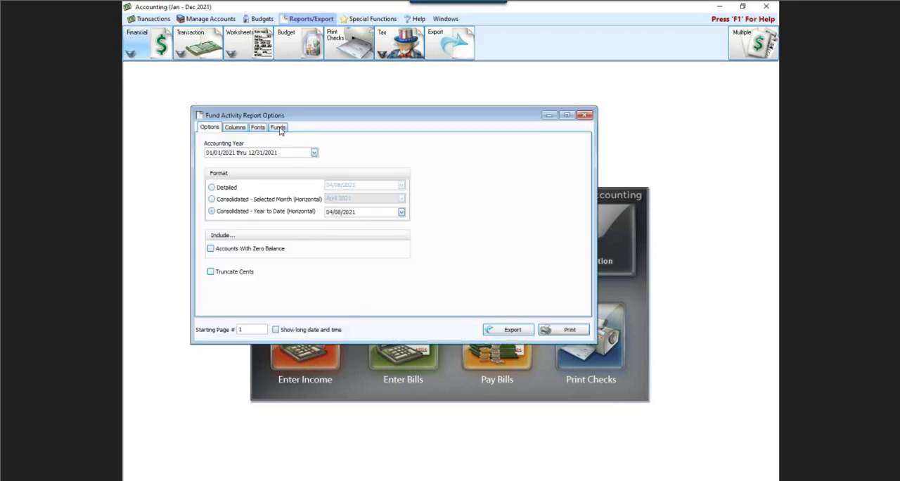
{"action": "left_click", "coordinate": [280, 128]}
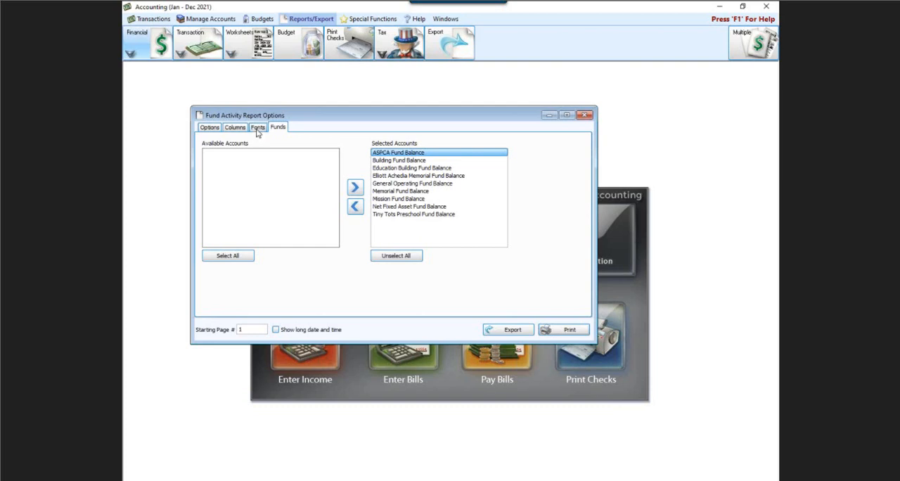
Step: Review the Fund Activity Report's column heading and page header font settings without changing them, and return to the general report options
{"action": "left_click", "coordinate": [257, 128]}
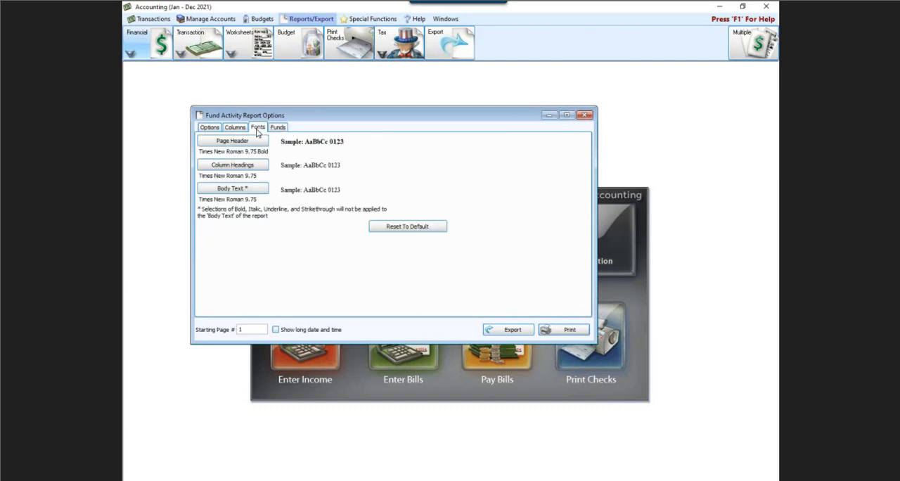
{"action": "left_click", "coordinate": [235, 164]}
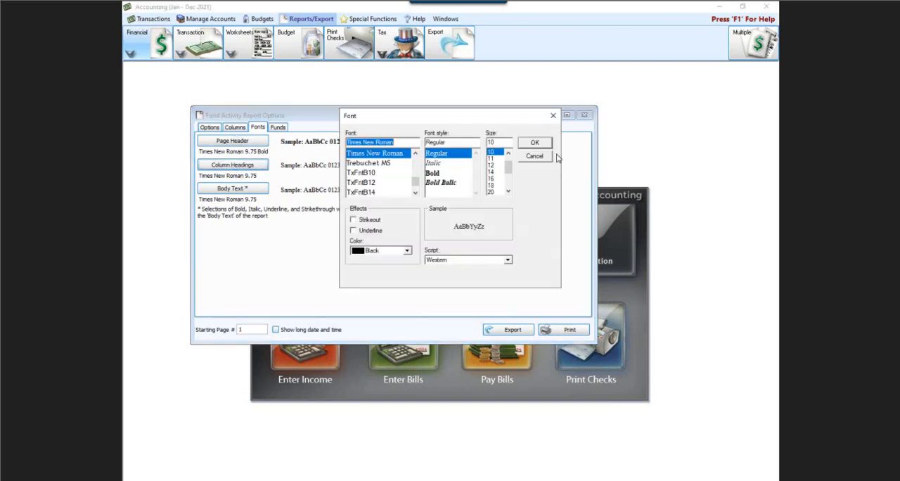
{"action": "left_click", "coordinate": [550, 156]}
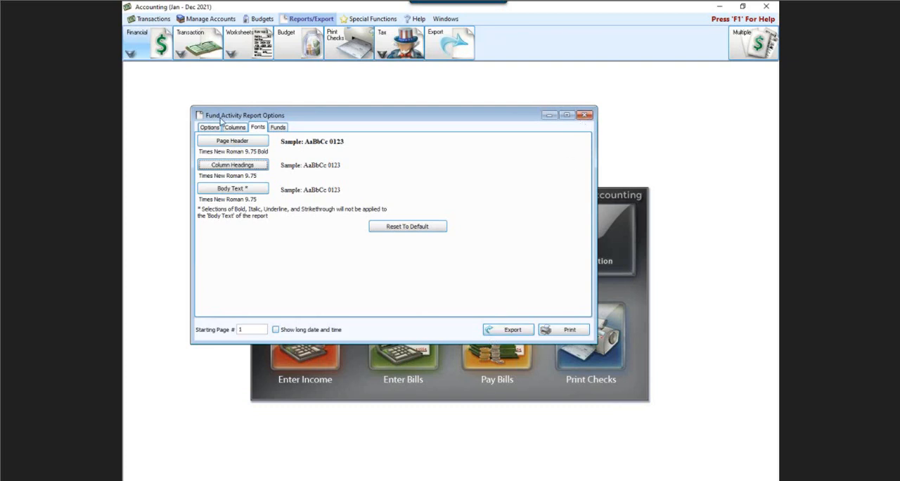
{"action": "left_click", "coordinate": [211, 140]}
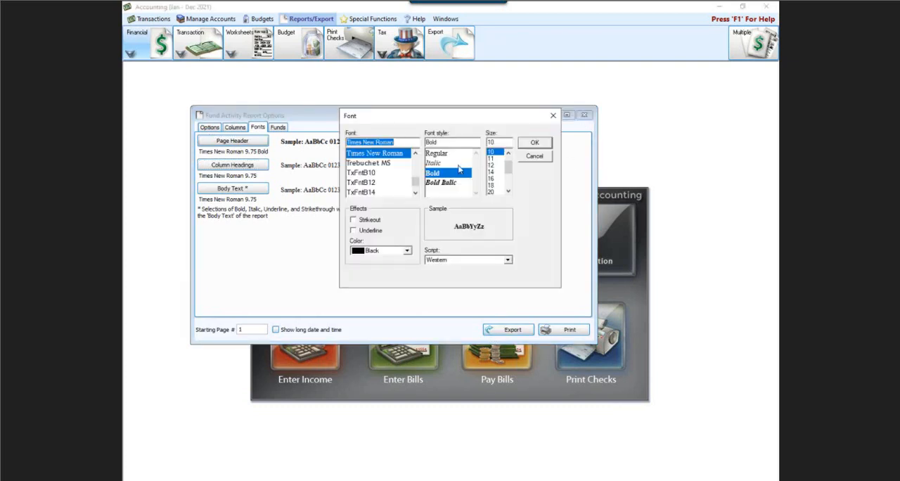
{"action": "left_click", "coordinate": [553, 116]}
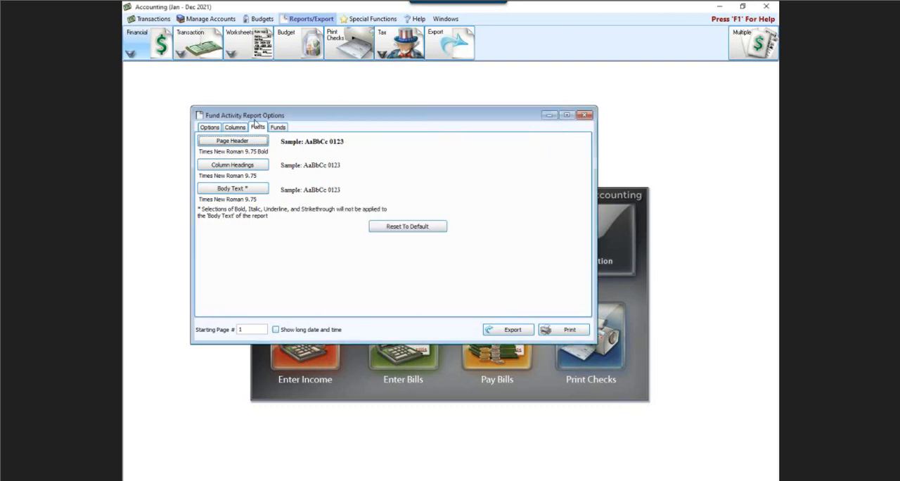
{"action": "left_click", "coordinate": [210, 127]}
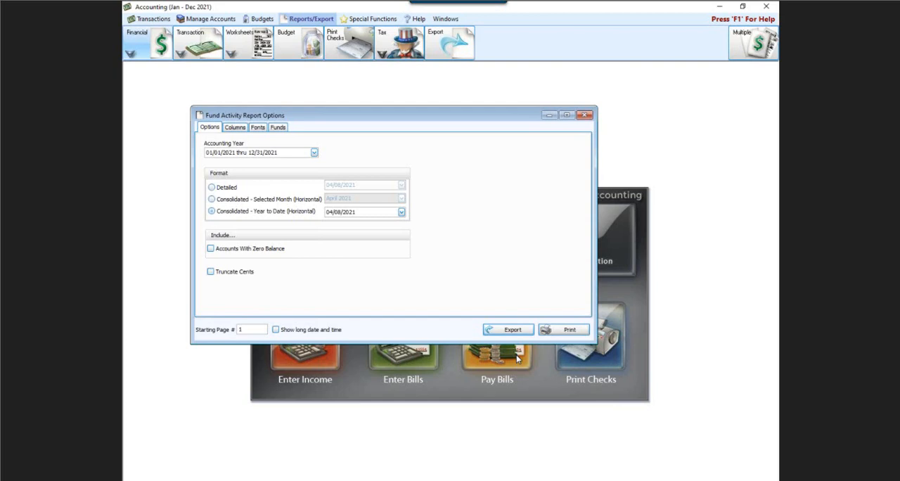
Step: Review the file formats available for exporting the Fund Activity Report, and close the export choices without exporting
{"action": "left_click", "coordinate": [512, 329]}
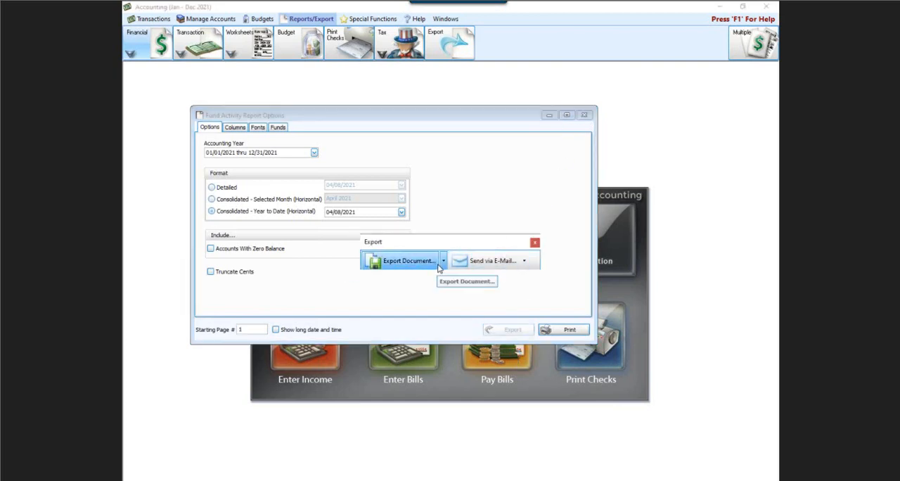
{"action": "left_click", "coordinate": [443, 261]}
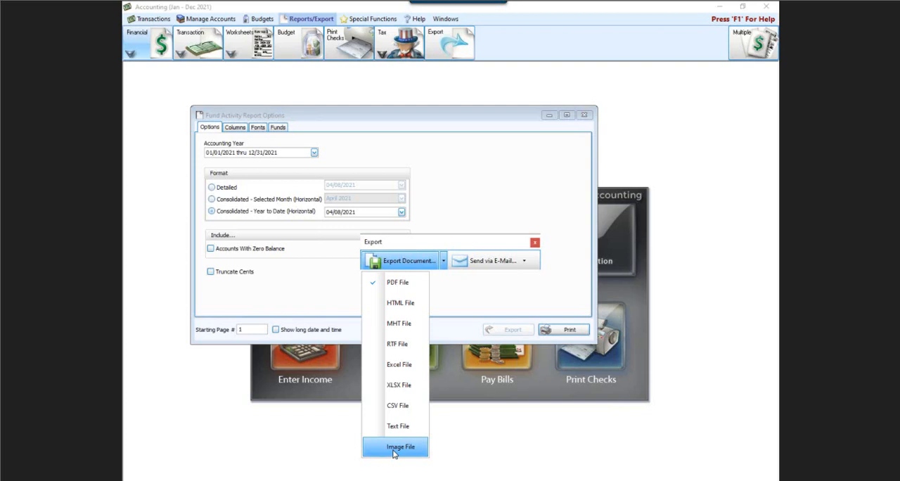
{"action": "left_click", "coordinate": [534, 244]}
Step: Preview the consolidated year-to-date Fund Activity Report as of 04/08/2021 and review the export formats offered in the preview
{"action": "left_click", "coordinate": [554, 326]}
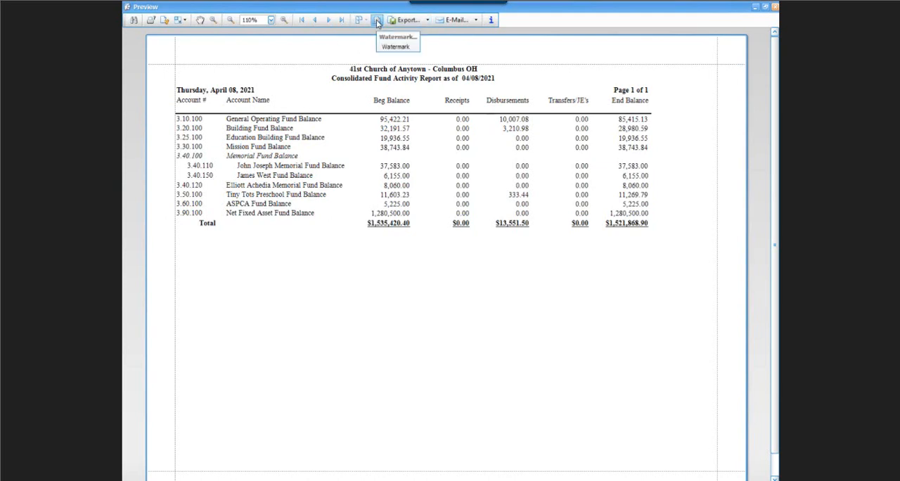
{"action": "left_click", "coordinate": [427, 20]}
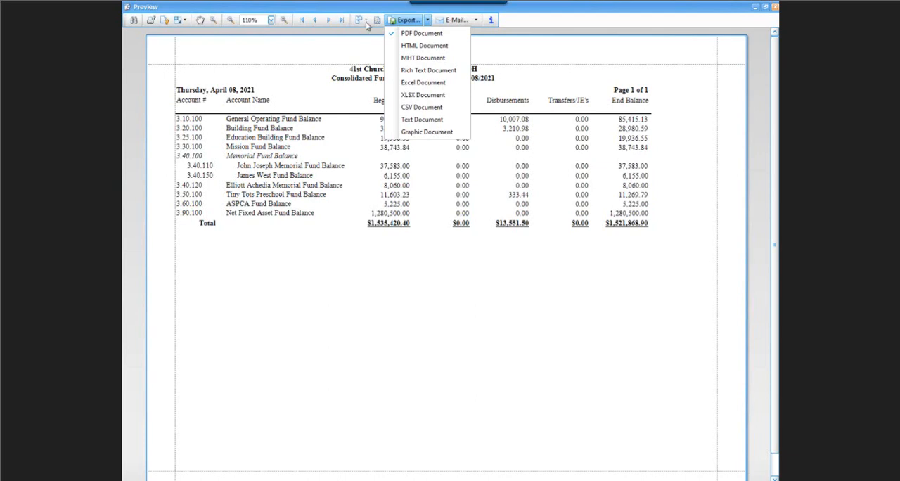
{"action": "left_click", "coordinate": [528, 19]}
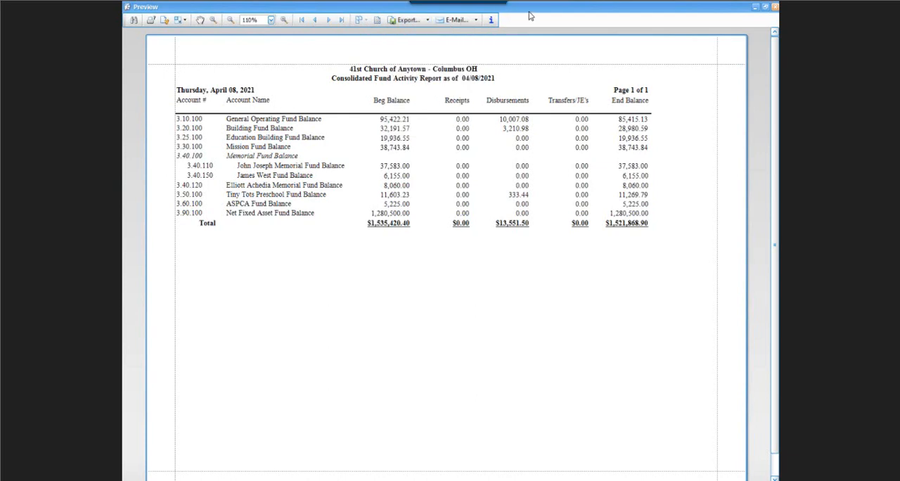